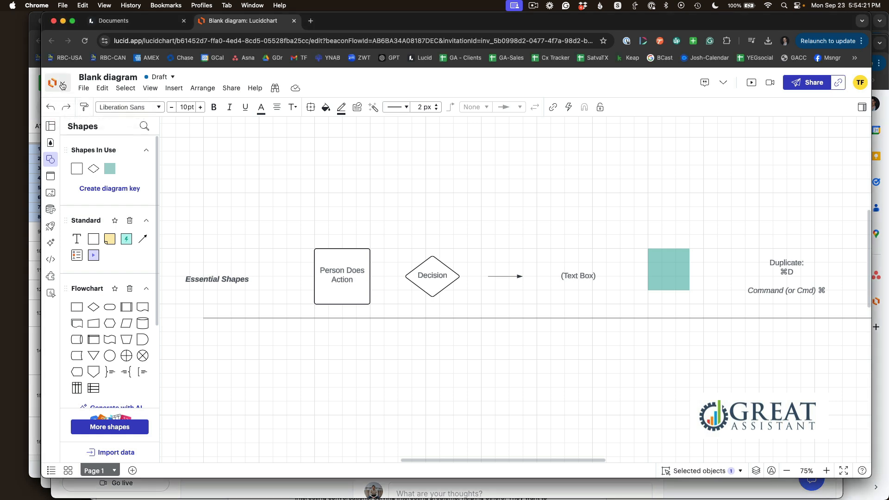
pyautogui.click(65, 82)
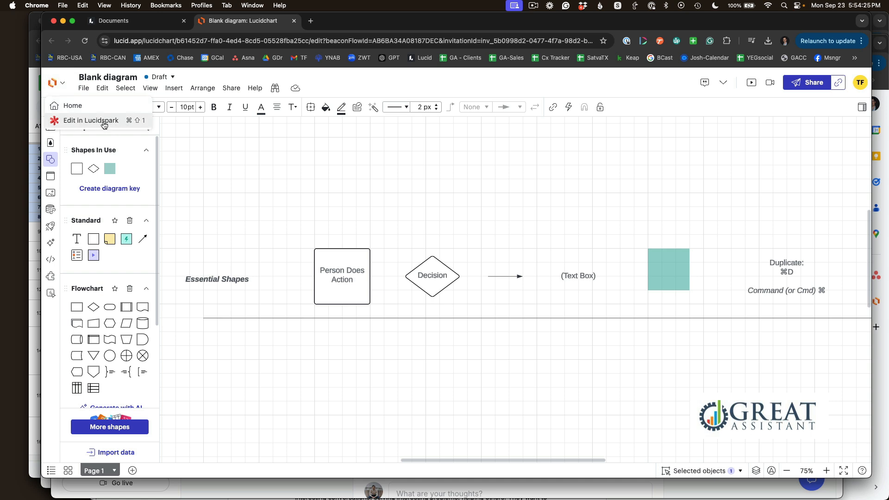
pyautogui.click(205, 148)
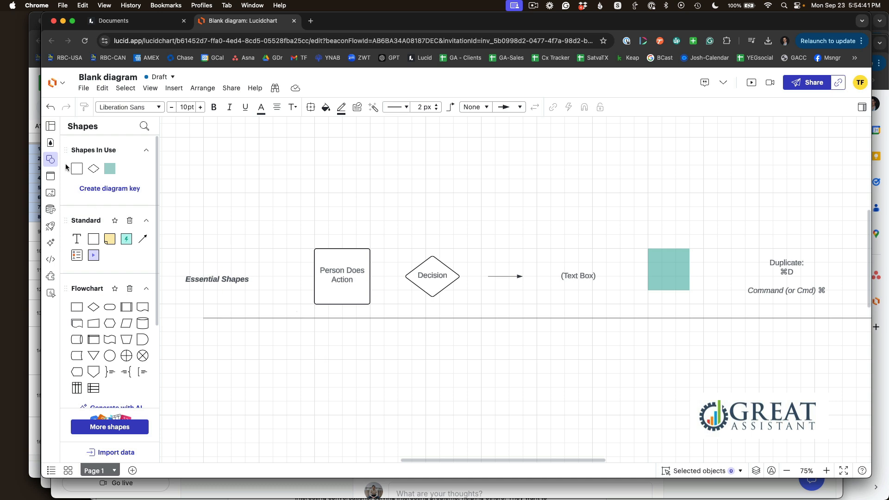
# Place a square, a Decision diamond and an arrow line above their matching shapes in the Essential Shapes row.
pyautogui.moveTo(88, 237); pyautogui.dragTo(343, 199)
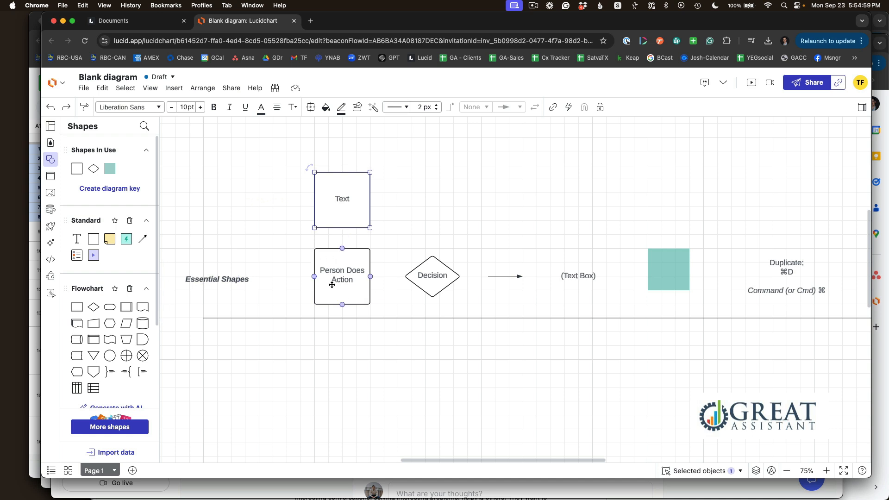
pyautogui.moveTo(95, 310)
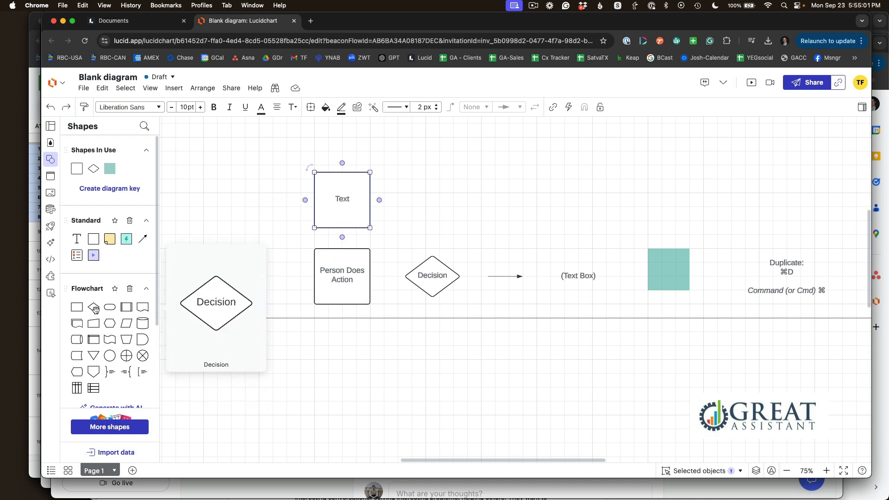
pyautogui.moveTo(95, 309); pyautogui.dragTo(450, 221)
pyautogui.click(487, 214)
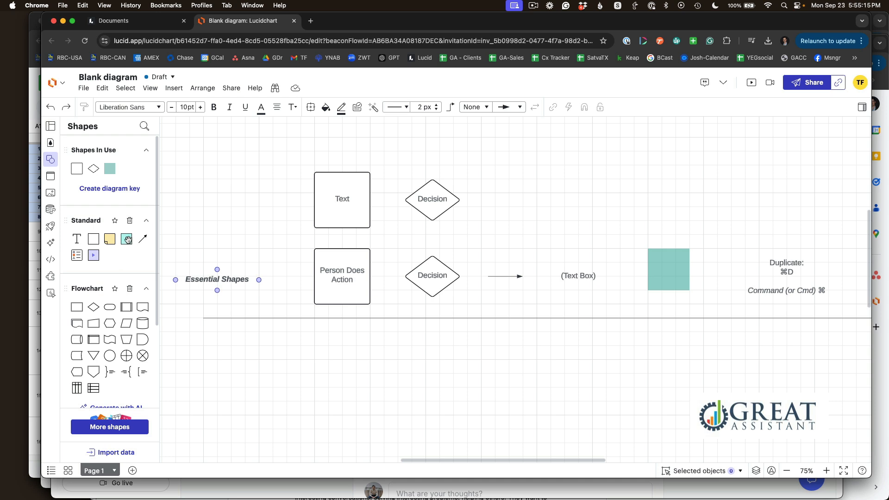
pyautogui.moveTo(143, 239); pyautogui.dragTo(513, 207)
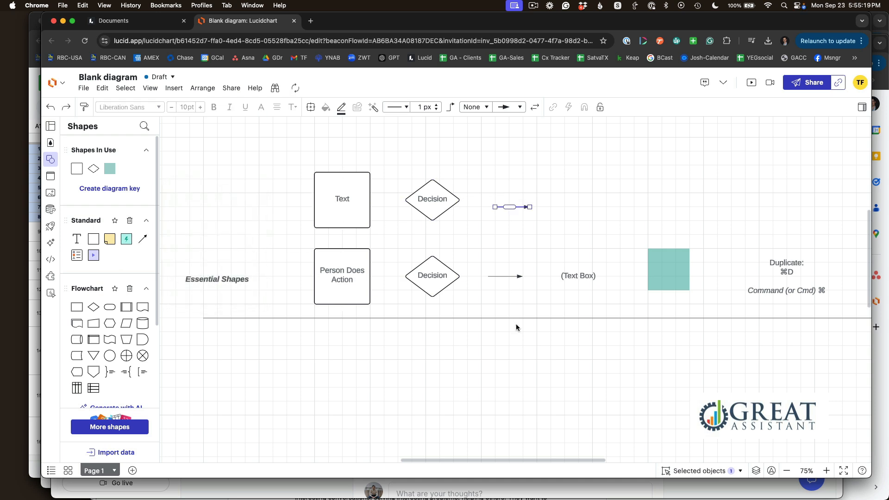
# Extend the upper Decision diamond with a chain of three connected Decision shapes and delete the added chain.
pyautogui.click(459, 199)
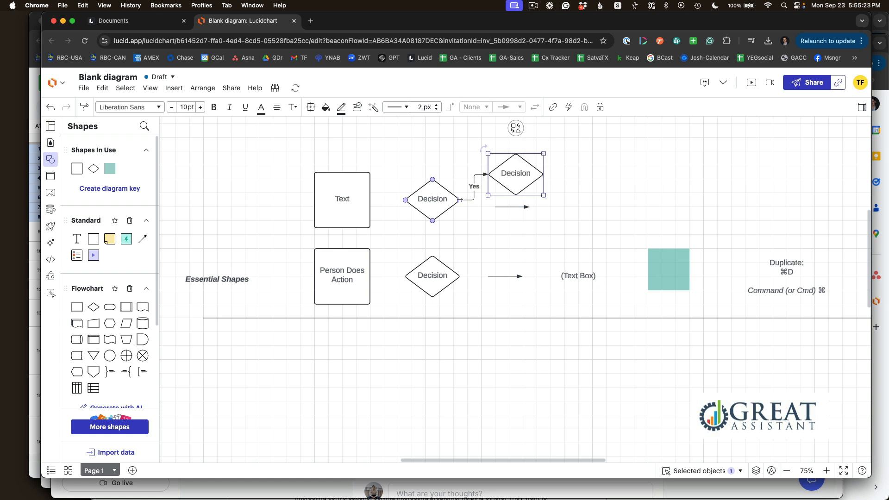
pyautogui.click(544, 173)
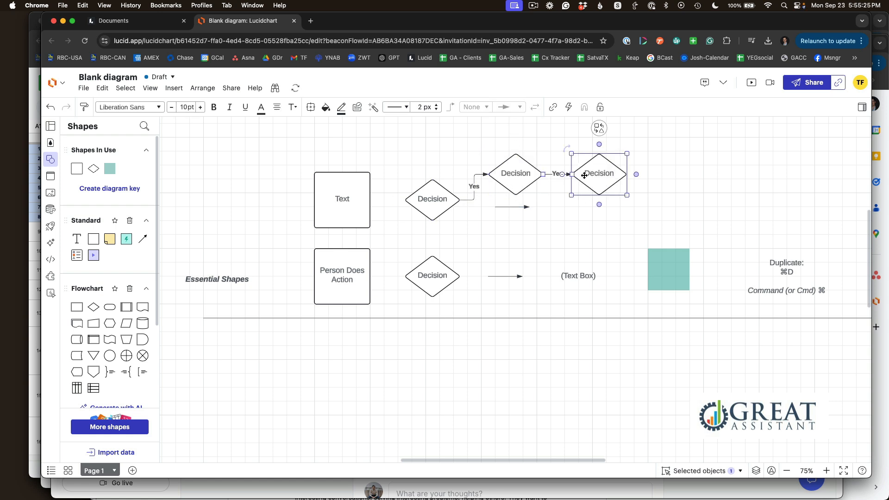
pyautogui.click(599, 144)
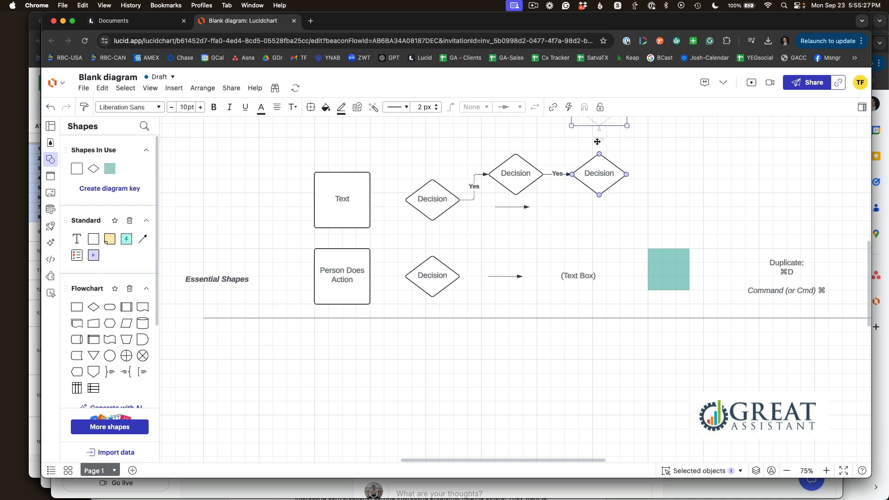
pyautogui.scroll(3, 634, 171)
pyautogui.moveTo(686, 179); pyautogui.dragTo(472, 256)
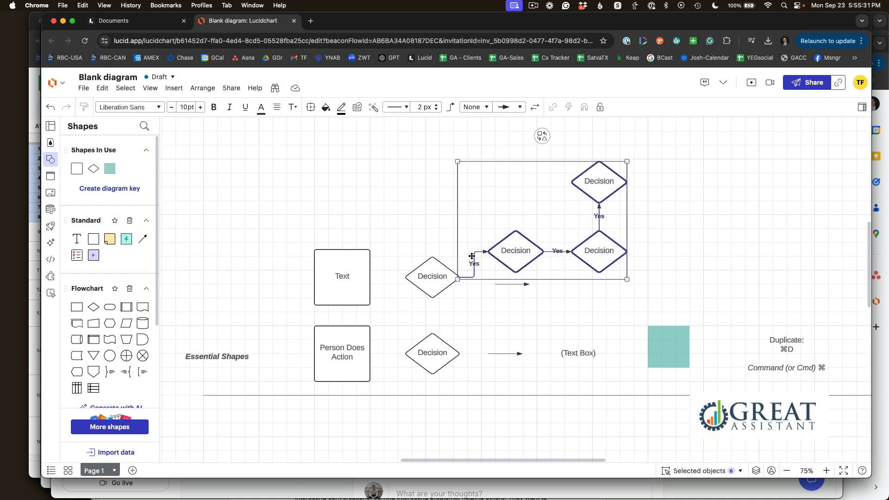
pyautogui.press('BackSpace')
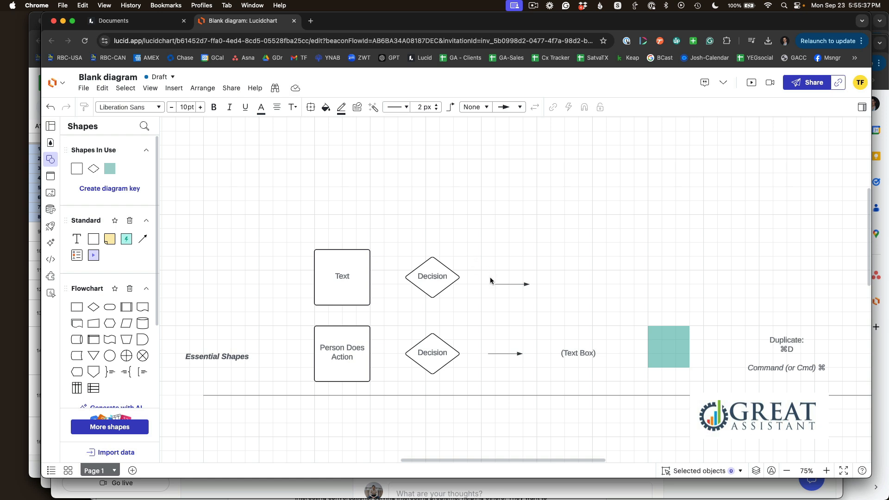
# Add a text box reading "This is a text box" at the upper arrow's tip, at about X 940 px, Y -320 px.
pyautogui.moveTo(75, 239)
pyautogui.moveTo(75, 238); pyautogui.dragTo(571, 282)
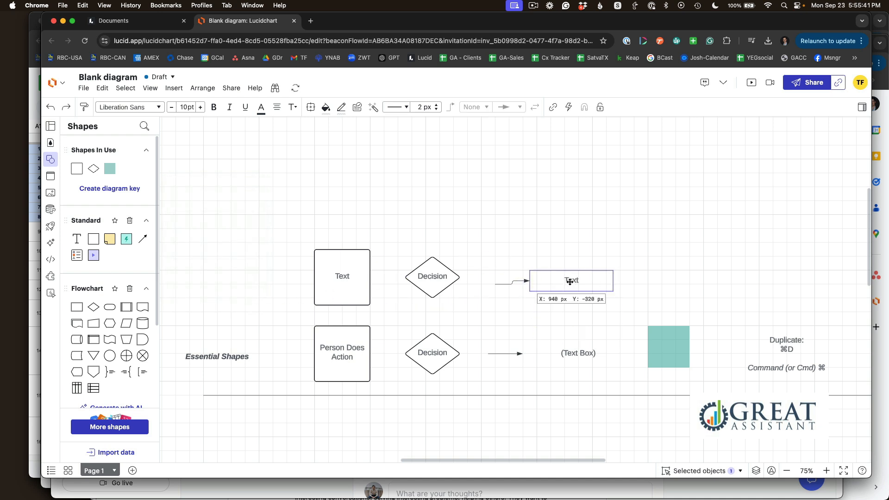
pyautogui.write('This is')
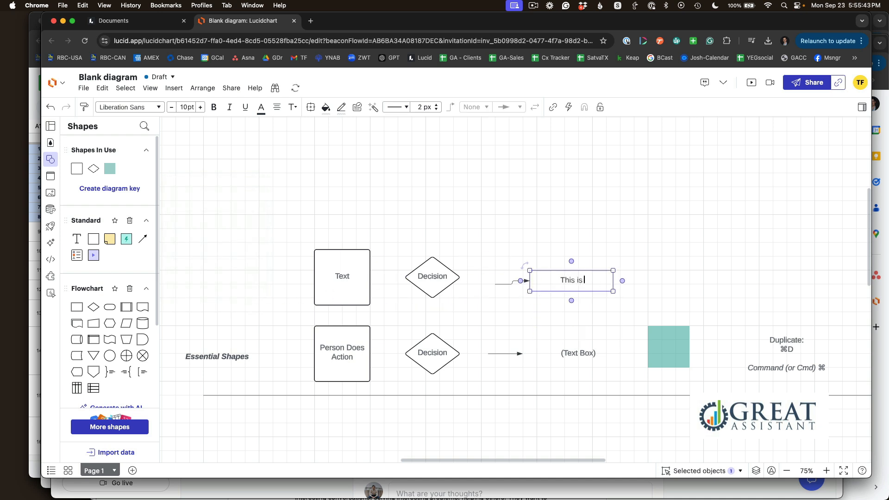
pyautogui.write(' a text box')
pyautogui.click(616, 242)
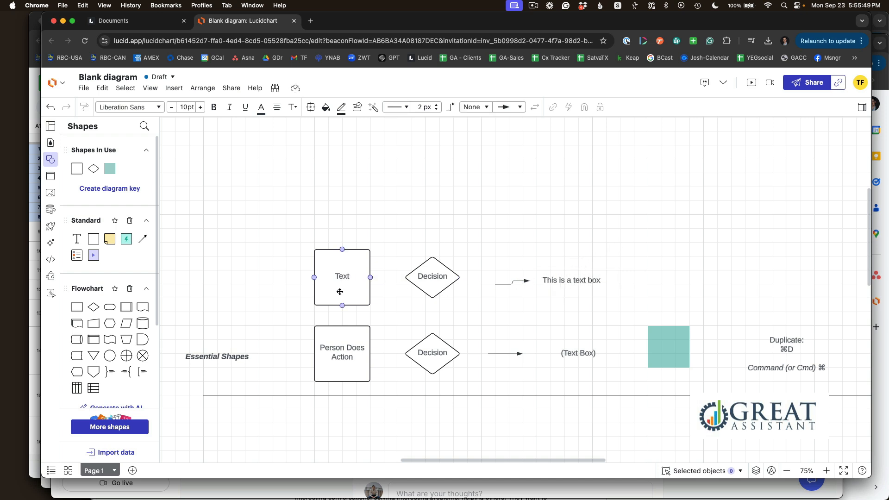
# Label the upper square "Add text here" and the upper diamond "Text goes here".
pyautogui.doubleClick(342, 277)
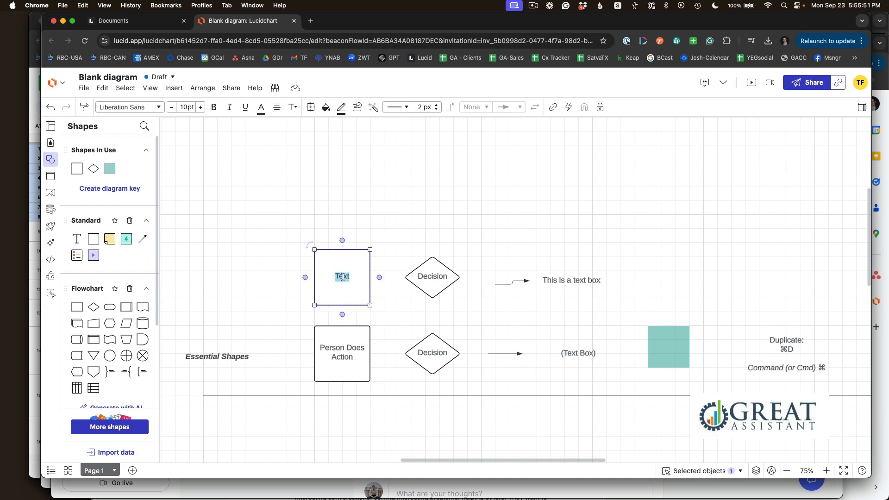
pyautogui.write('Add text here')
pyautogui.click(564, 281)
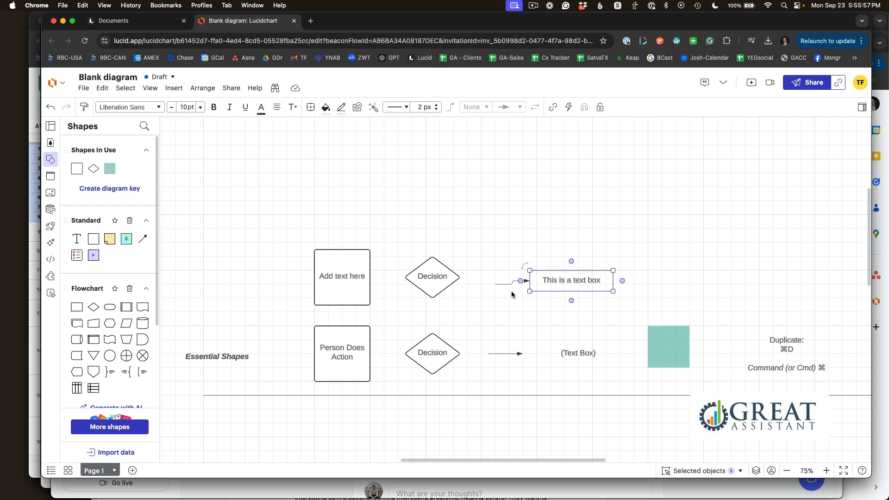
pyautogui.doubleClick(426, 273)
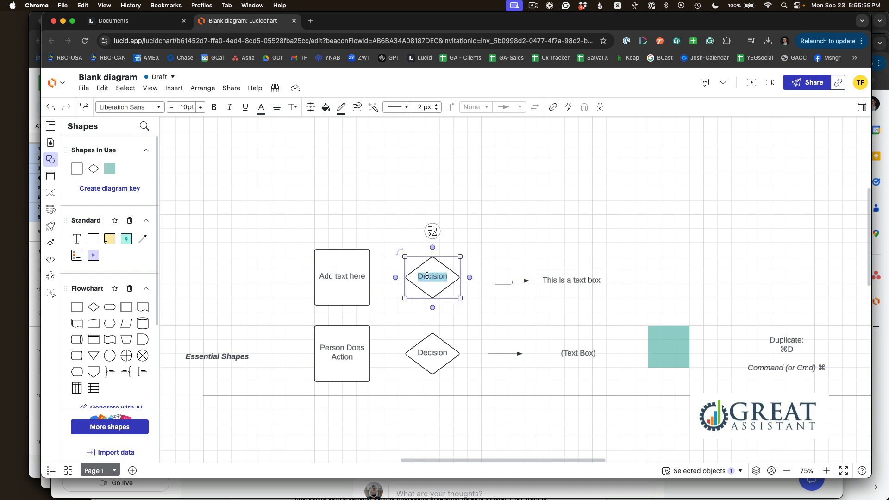
pyautogui.write('Th')
pyautogui.write('xt goes here')
pyautogui.click(576, 226)
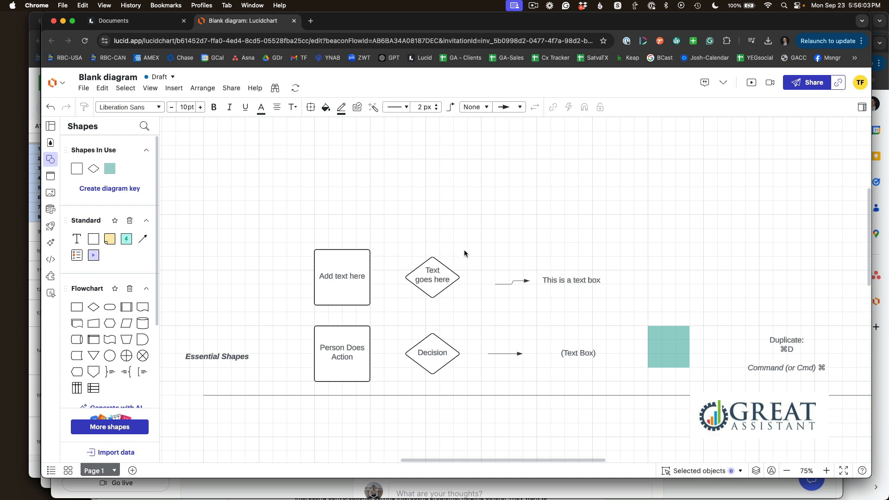
# Move the "This is a text box" text above the square and diamond, and delete the arrow attached to it.
pyautogui.click(575, 280)
pyautogui.moveTo(555, 270); pyautogui.dragTo(401, 194)
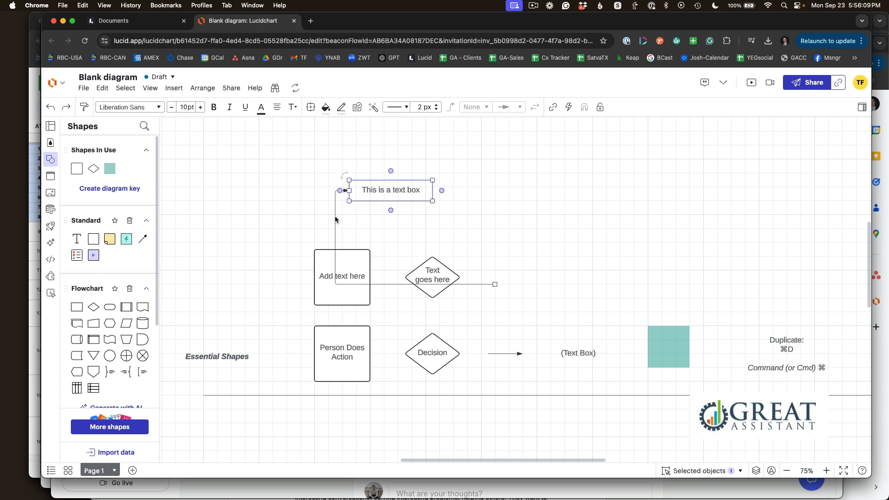
pyautogui.click(335, 215)
pyautogui.press('BackSpace')
# Replace the moved text box's content with "This is the Title" and set its font size to 18 pt.
pyautogui.doubleClick(374, 189)
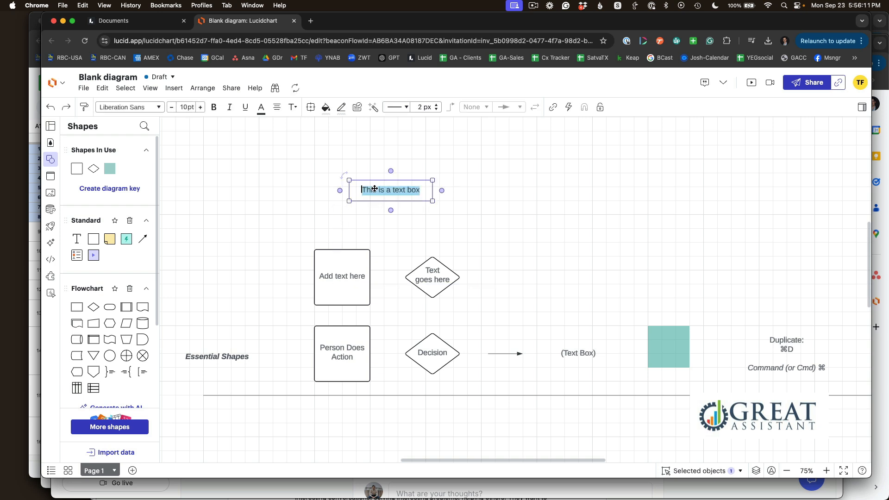
pyautogui.write('This is the Title')
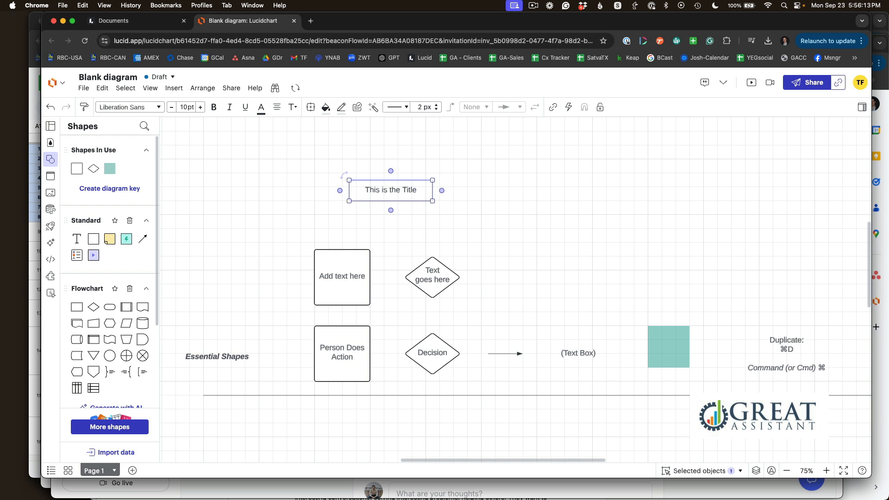
pyautogui.press('super+a')
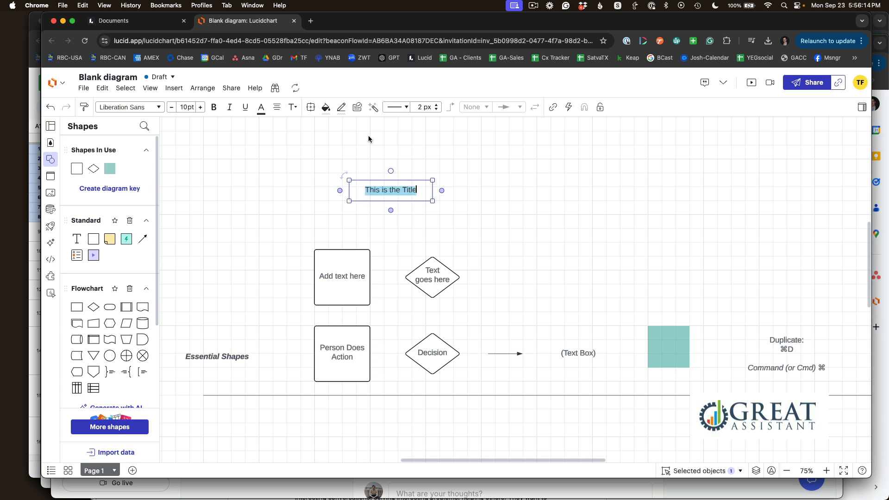
pyautogui.click(188, 107)
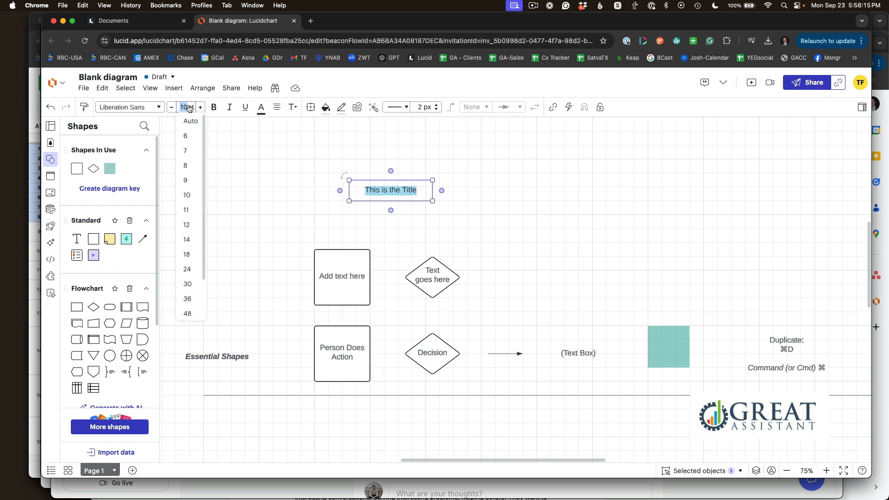
pyautogui.click(184, 259)
pyautogui.click(524, 199)
# Widen the title text box so that its text fits on a single line.
pyautogui.click(397, 190)
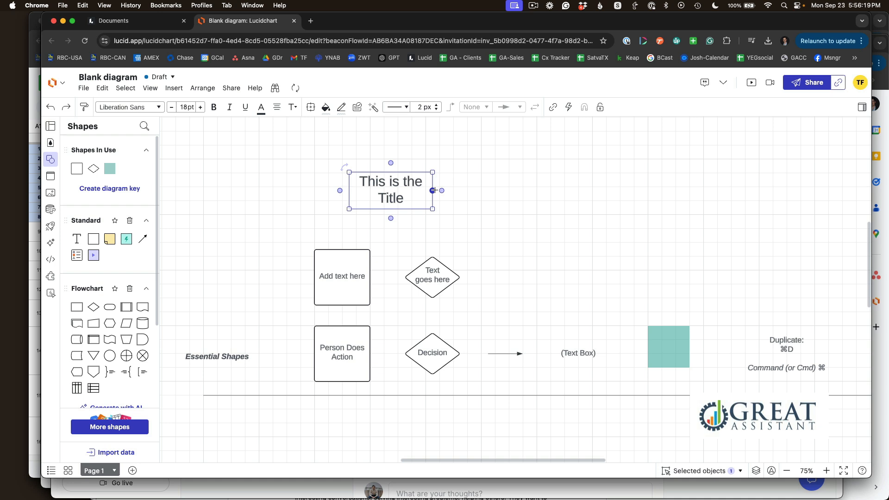
pyautogui.doubleClick(435, 190)
pyautogui.click(443, 227)
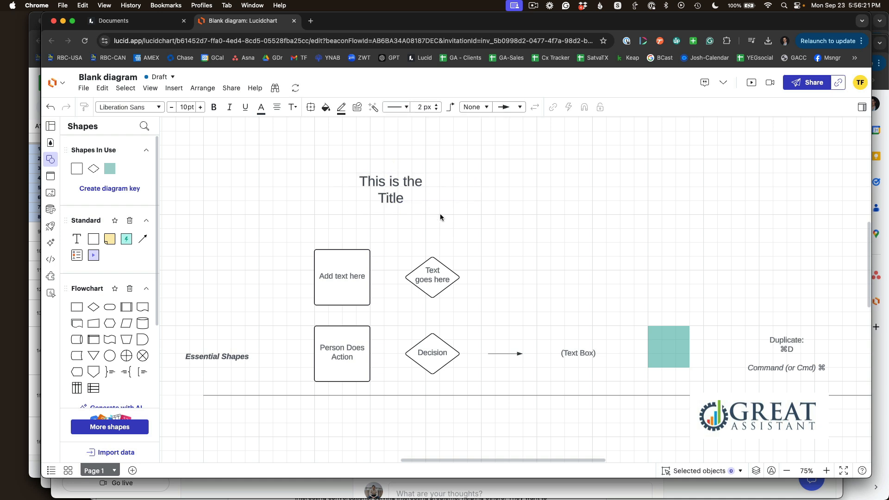
pyautogui.click(419, 193)
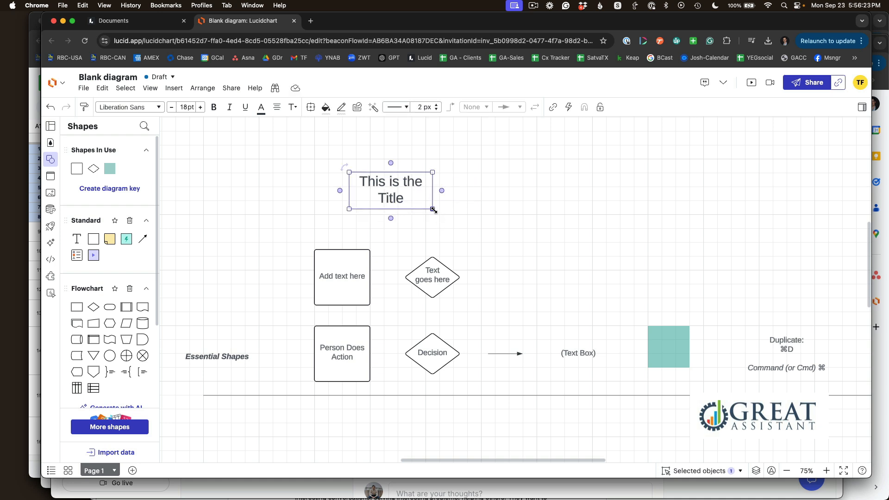
pyautogui.moveTo(433, 209); pyautogui.dragTo(517, 207)
pyautogui.click(531, 268)
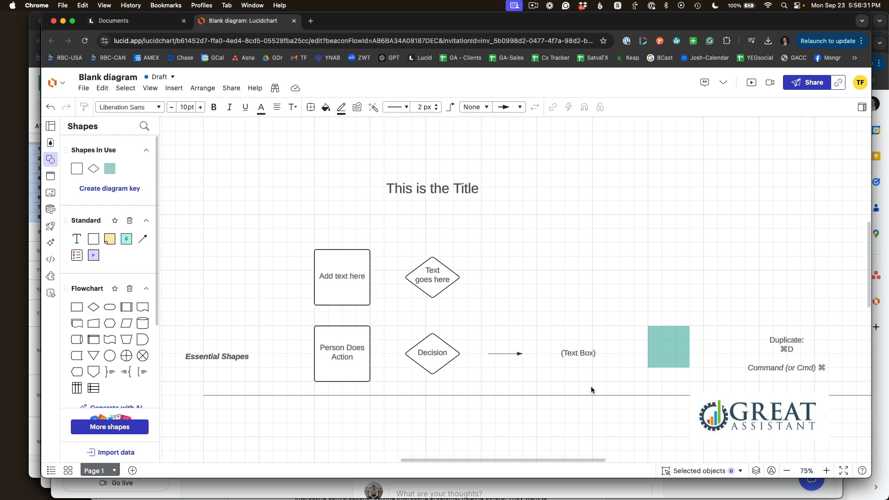
pyautogui.click(665, 349)
pyautogui.press('super+k')
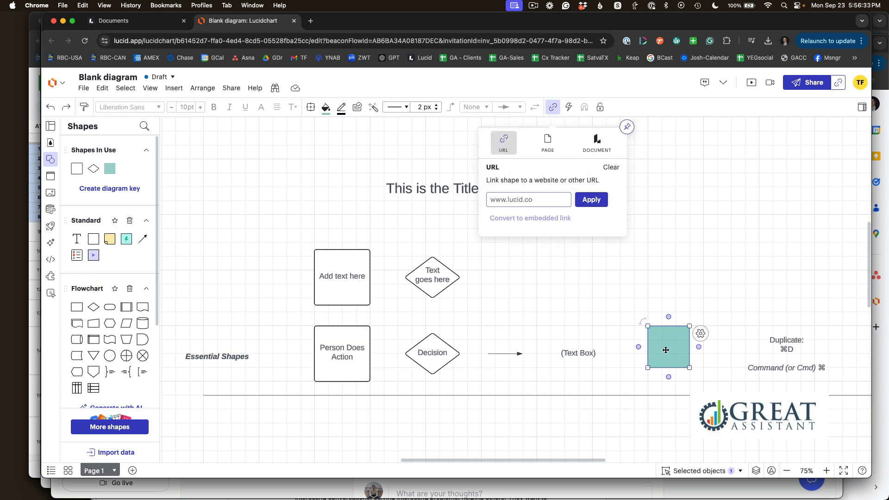
pyautogui.click(669, 274)
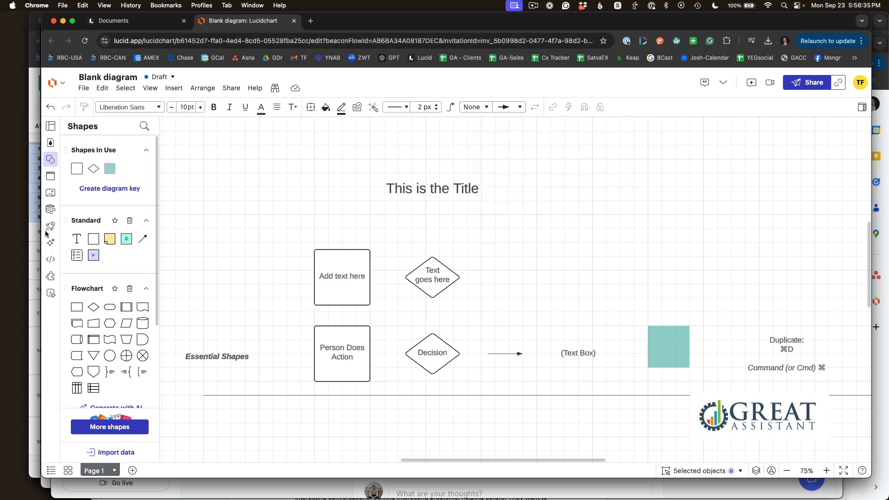
# Place a hotspot about 80 px above the existing teal square and convert it to an embedded link to google.com.
pyautogui.moveTo(122, 239)
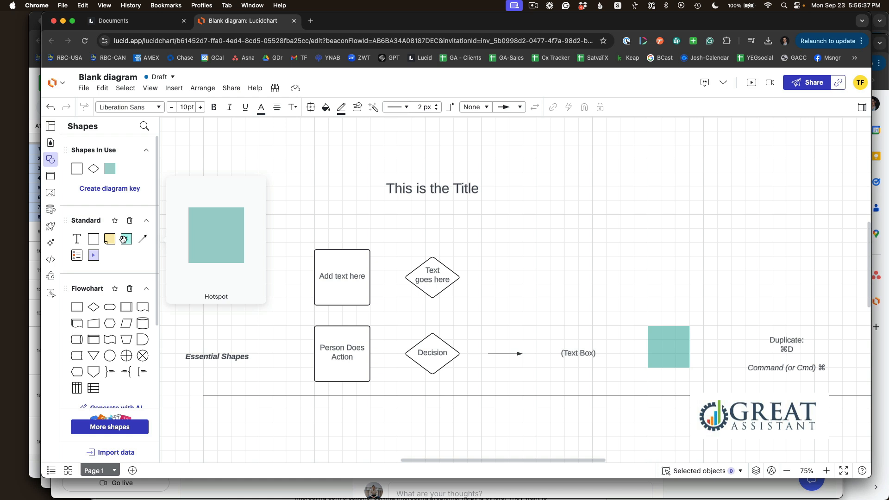
pyautogui.moveTo(123, 239); pyautogui.dragTo(668, 278)
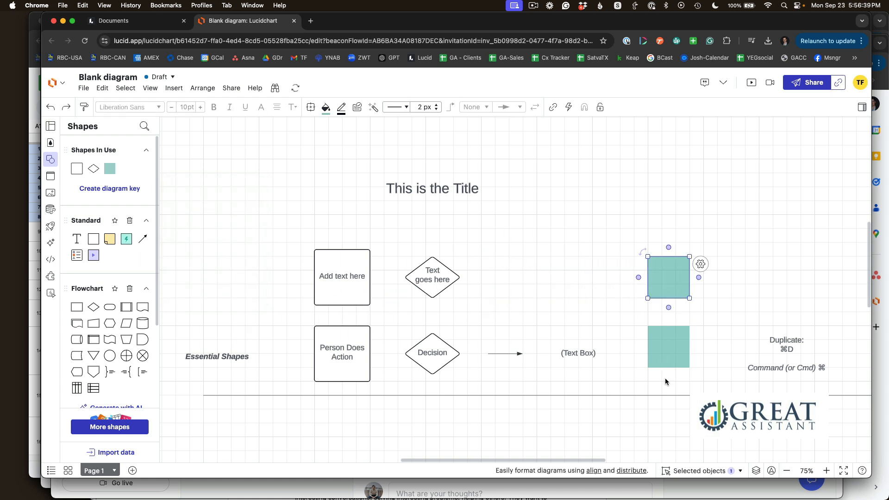
pyautogui.doubleClick(668, 278)
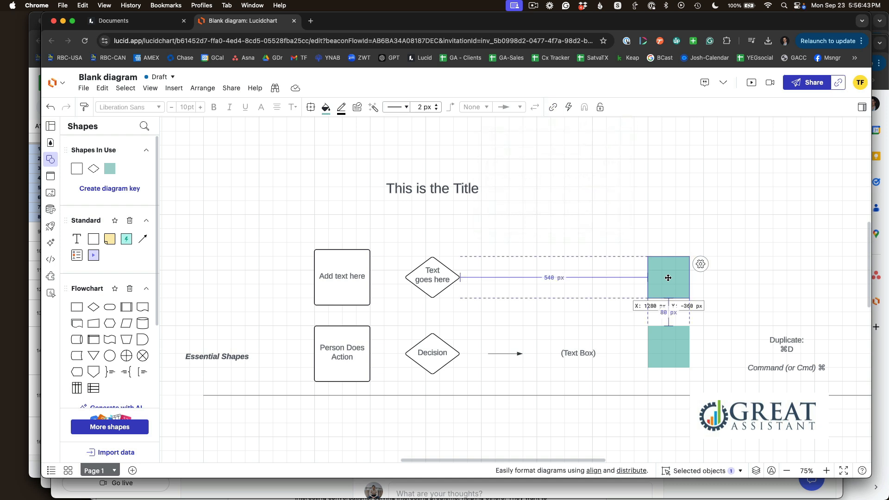
pyautogui.write('google')
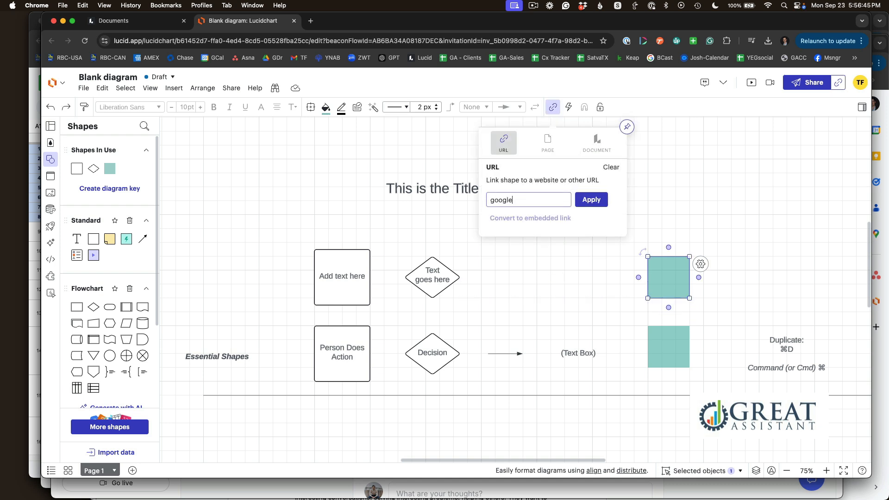
pyautogui.write('.com')
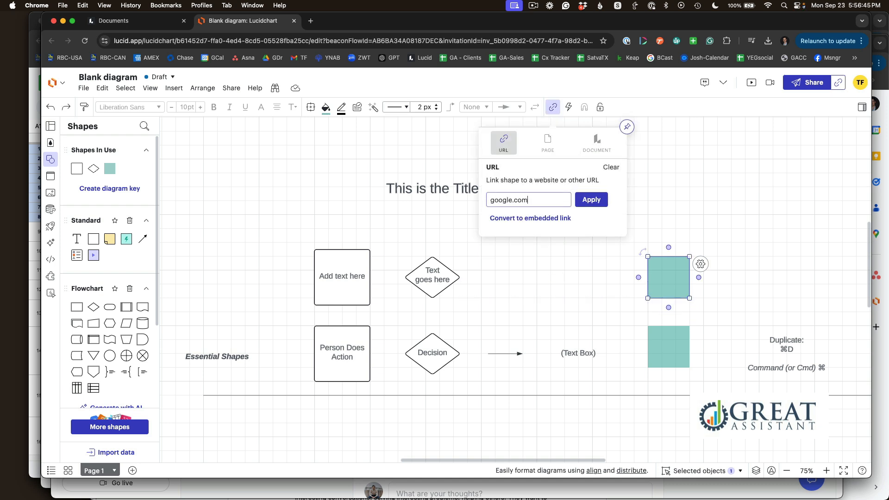
pyautogui.click(530, 218)
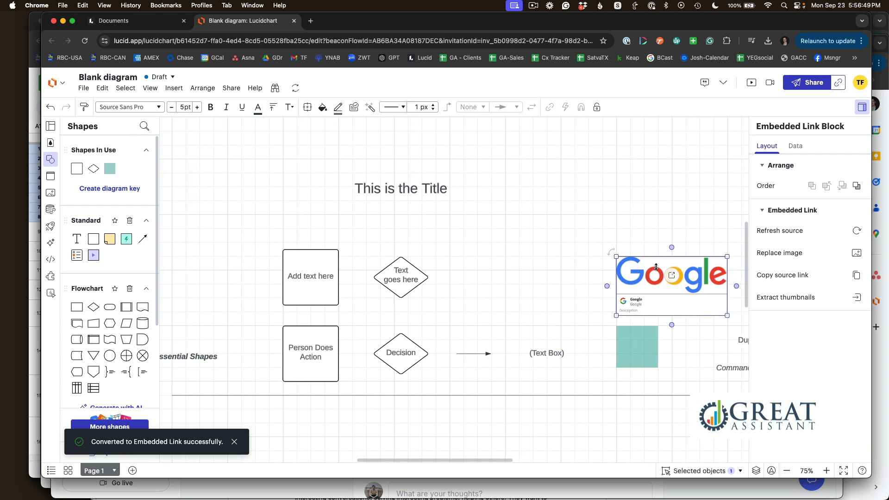
# Open the embedded Google link from its block to test it, and close the web page.
pyautogui.click(671, 275)
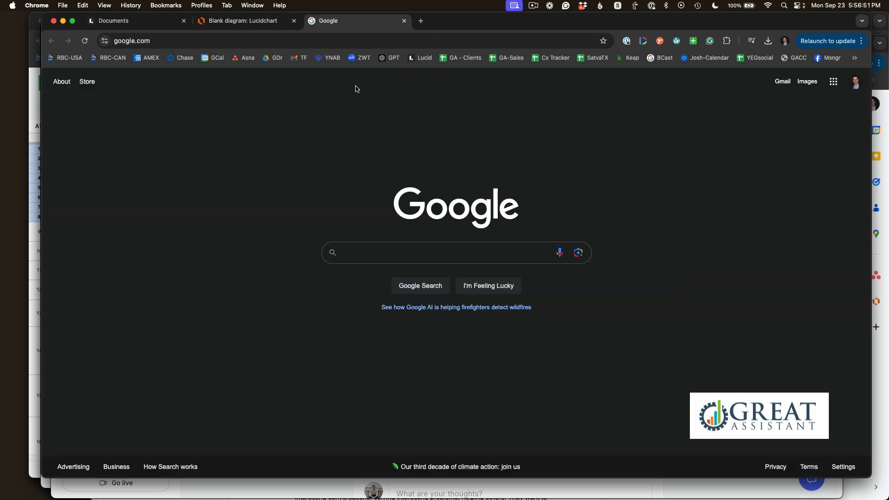
pyautogui.click(404, 23)
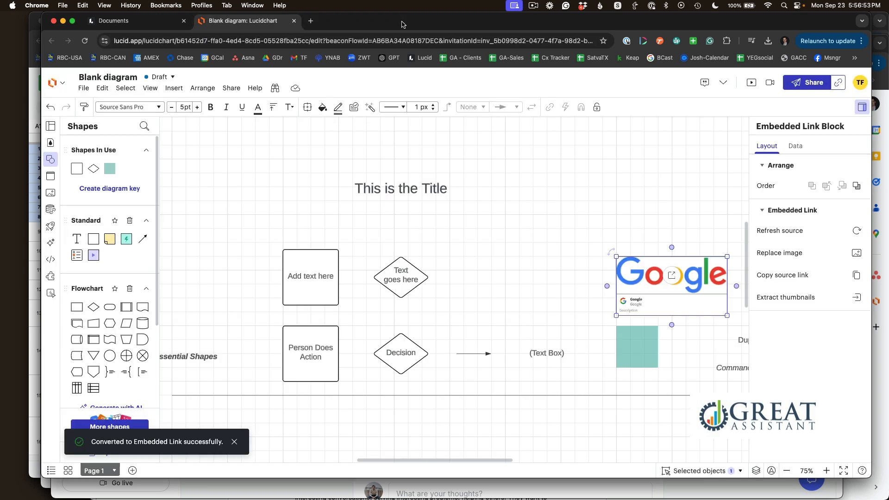
pyautogui.click(687, 230)
# Delete the embedded Google link and place a new hotspot in its place above the existing teal square.
pyautogui.click(683, 274)
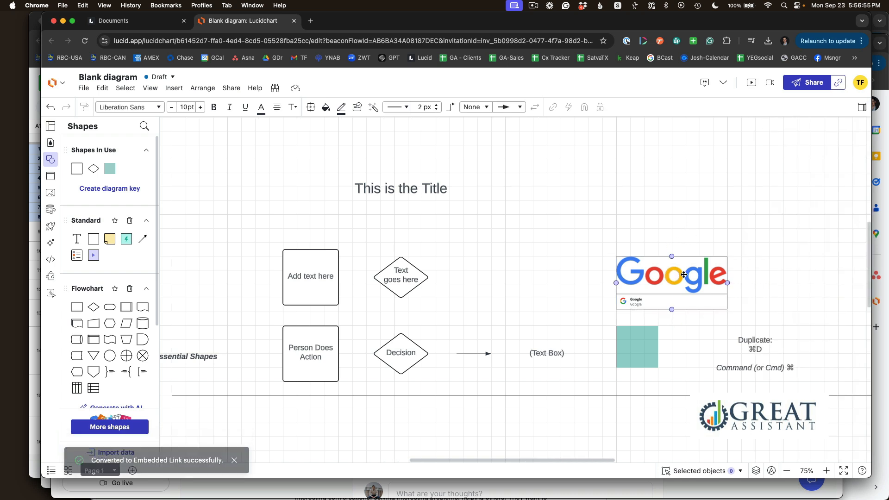
pyautogui.press('Delete')
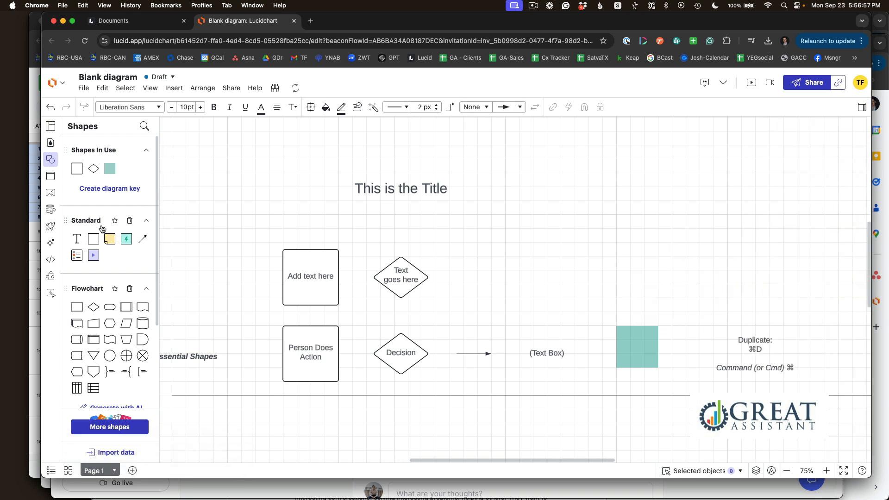
pyautogui.moveTo(126, 239); pyautogui.dragTo(622, 292)
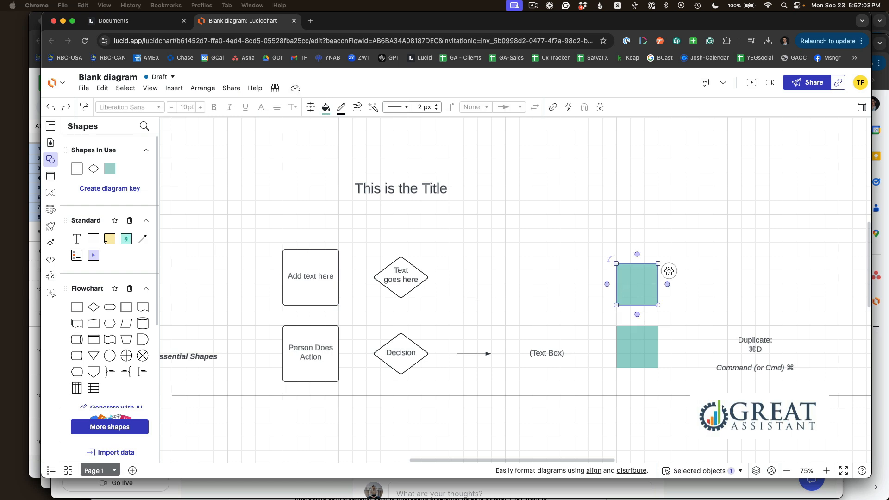
# Switch to the Google Docs document "GA - 360D - How to Get Ice Cream for Friends - Aug 21 2024" and copy its sharing link.
pyautogui.moveTo(0, 139); pyautogui.dragTo(344, 28)
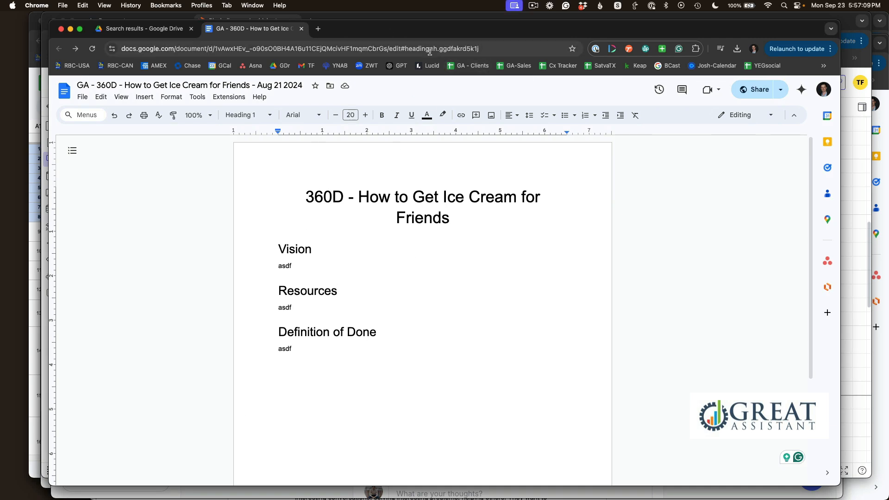
pyautogui.click(756, 91)
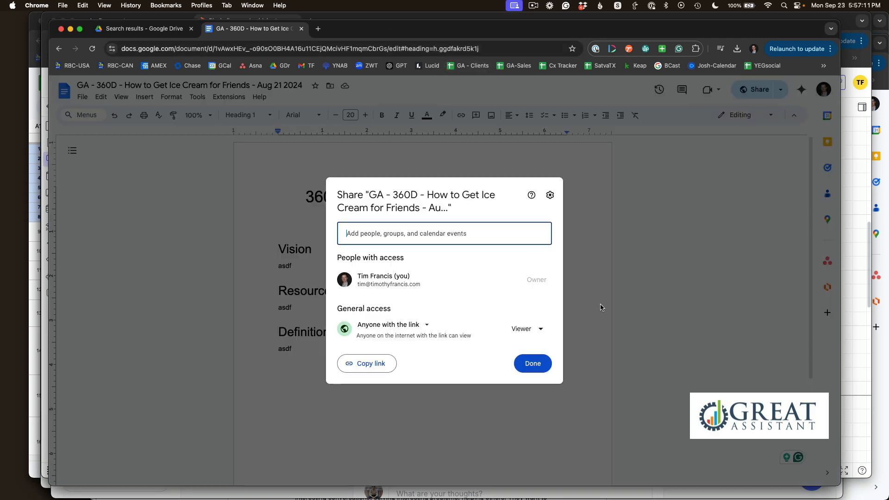
pyautogui.click(363, 370)
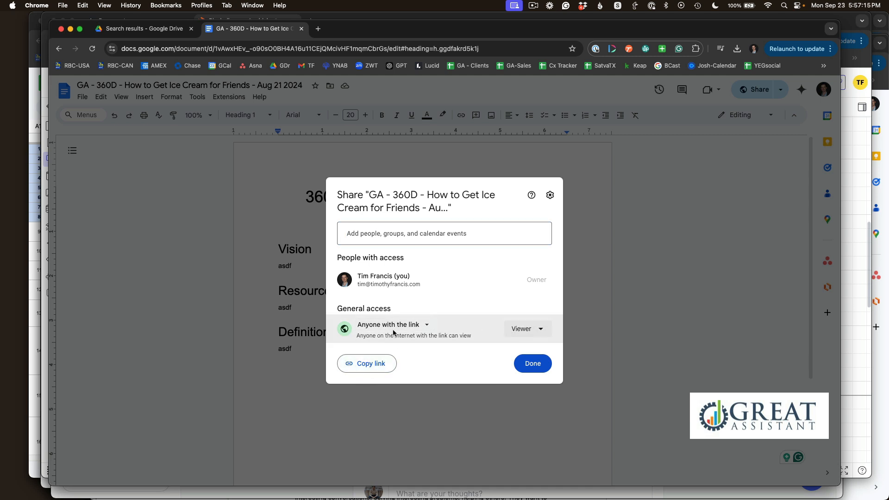
pyautogui.click(373, 369)
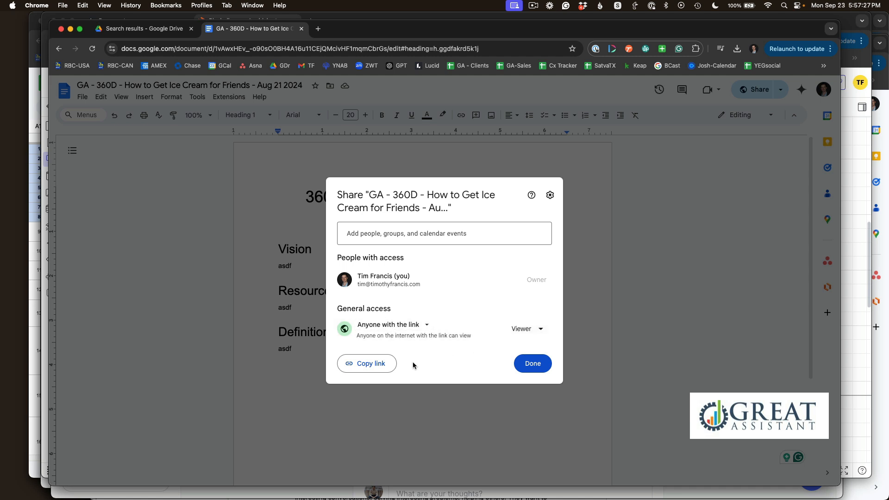
pyautogui.click(368, 364)
pyautogui.click(528, 363)
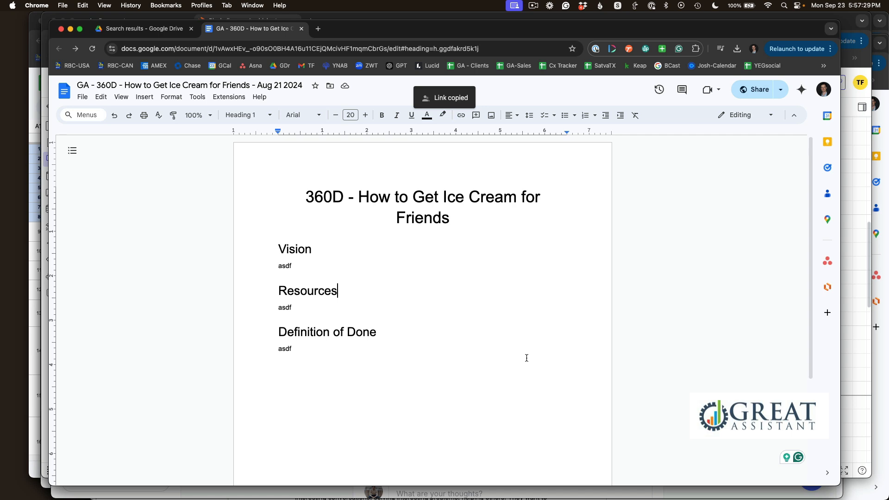
# Switch back to Lucidchart and convert the new hotspot to an embedded link using the copied document URL.
pyautogui.moveTo(348, 33); pyautogui.dragTo(0, 60)
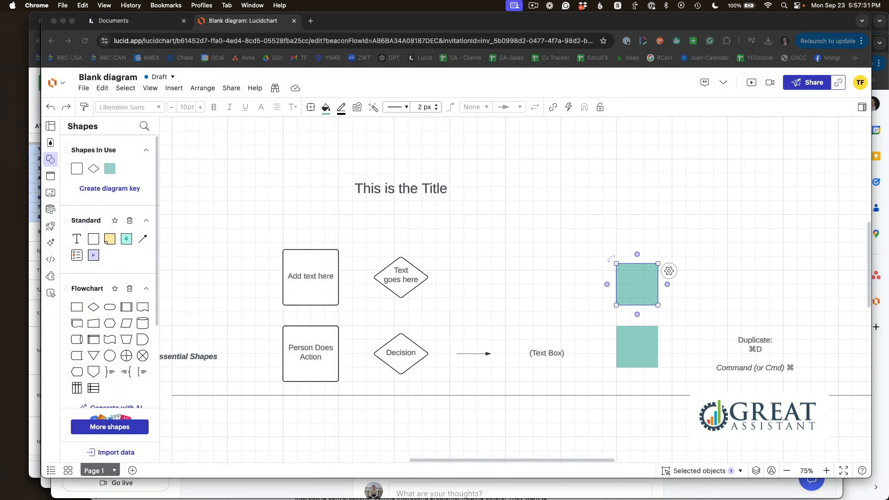
pyautogui.click(644, 285)
pyautogui.press('super+k')
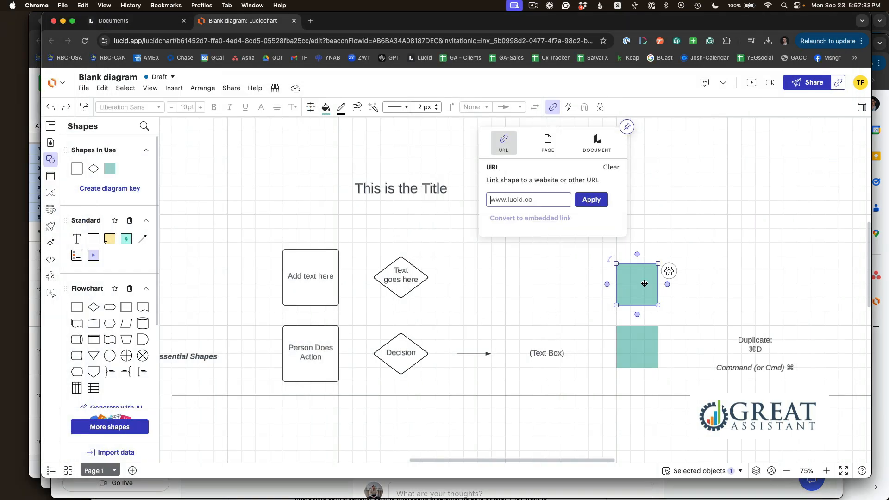
pyautogui.press('super+v')
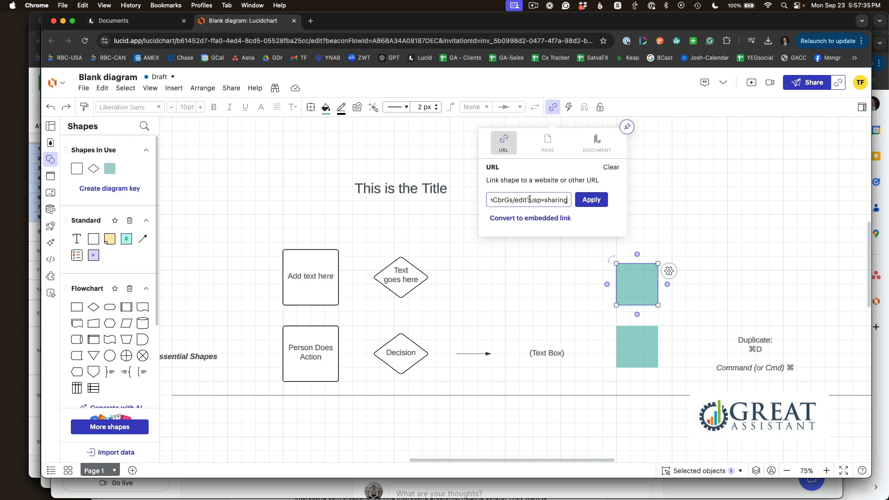
pyautogui.click(531, 218)
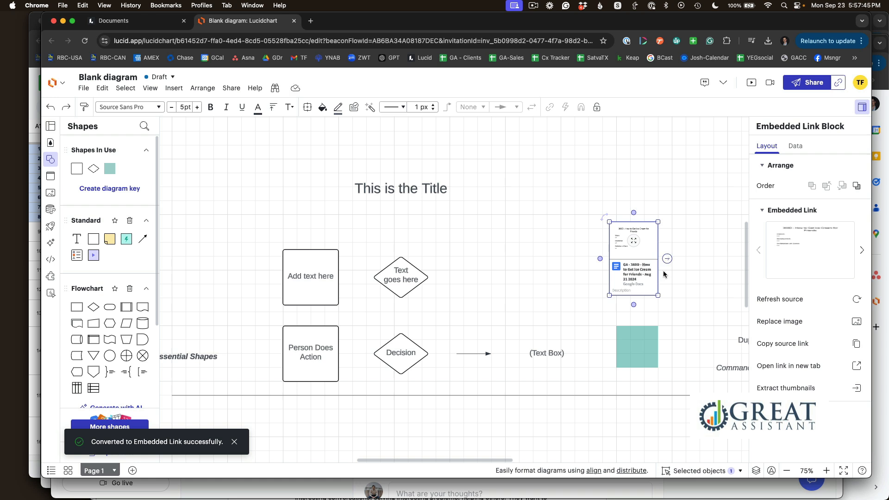
# Preview the embedded Google Docs document, open it in its own browser tab, and close it to return to the diagram.
pyautogui.click(633, 240)
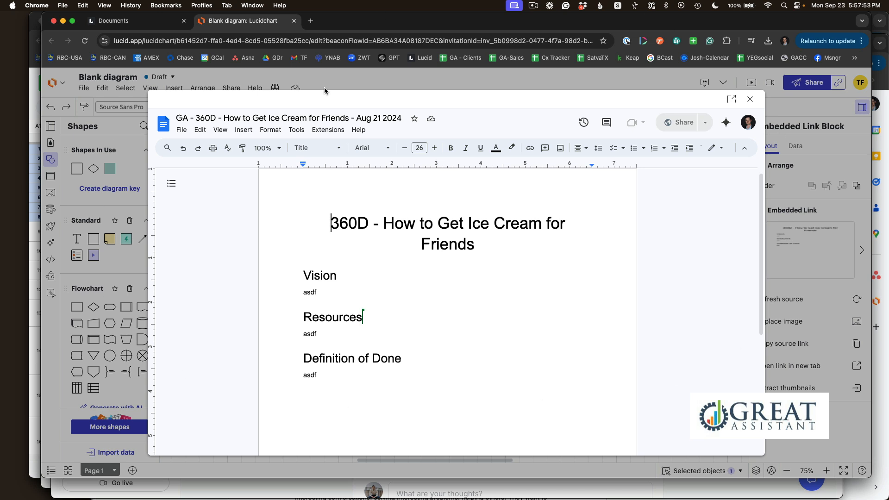
pyautogui.click(730, 99)
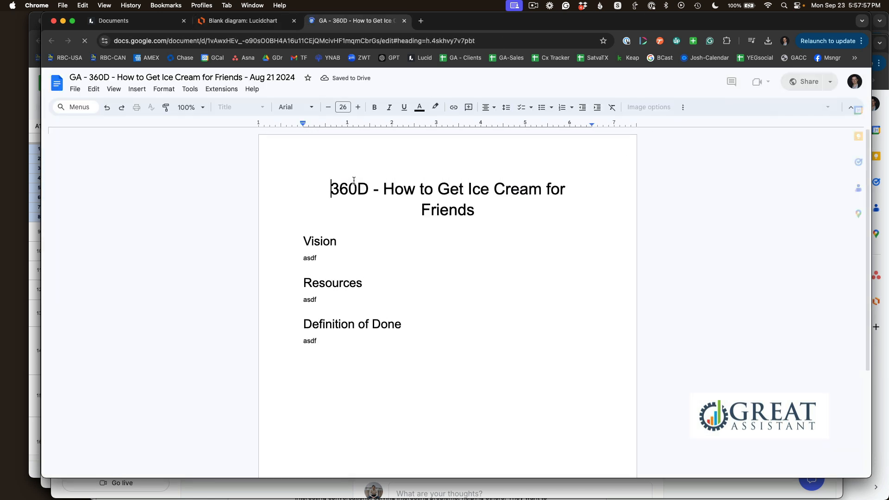
pyautogui.click(404, 21)
pyautogui.click(702, 255)
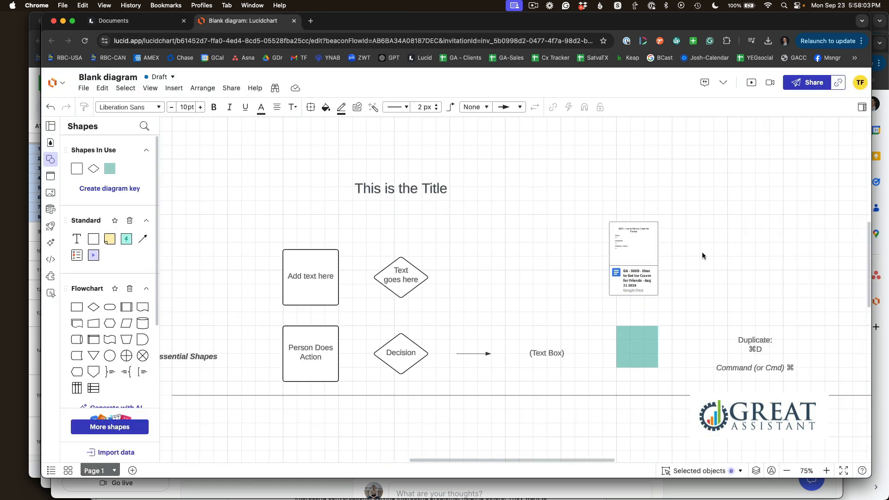
# Open the linked document directly from its embedded block on the canvas, and close it again.
pyautogui.doubleClick(627, 252)
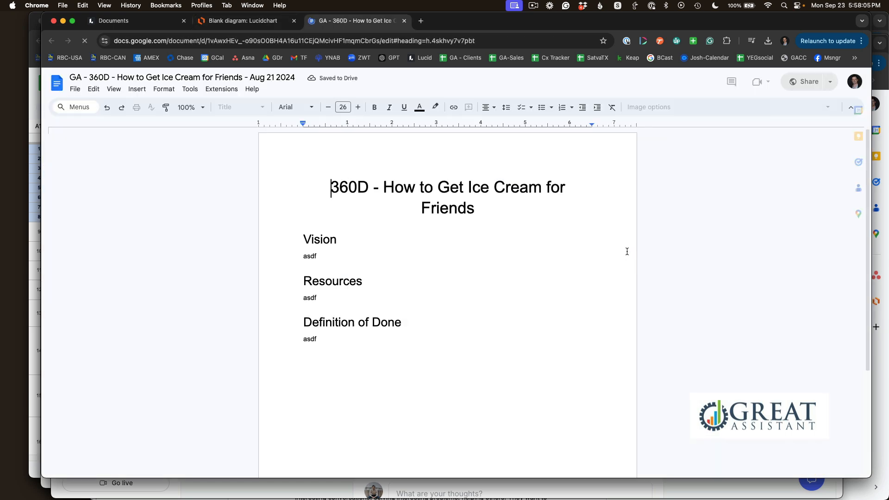
pyautogui.click(403, 20)
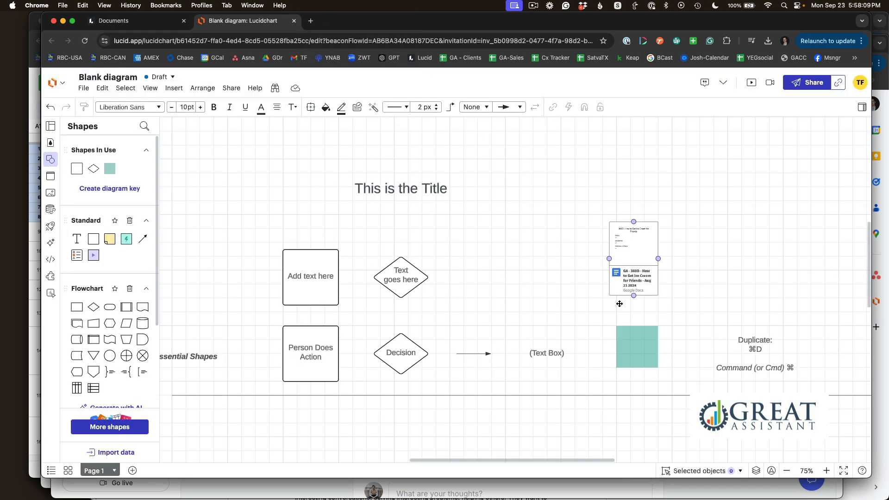
pyautogui.click(738, 289)
# Duplicate the "Add text here" square five times.
pyautogui.hscroll(-2, 598, 284)
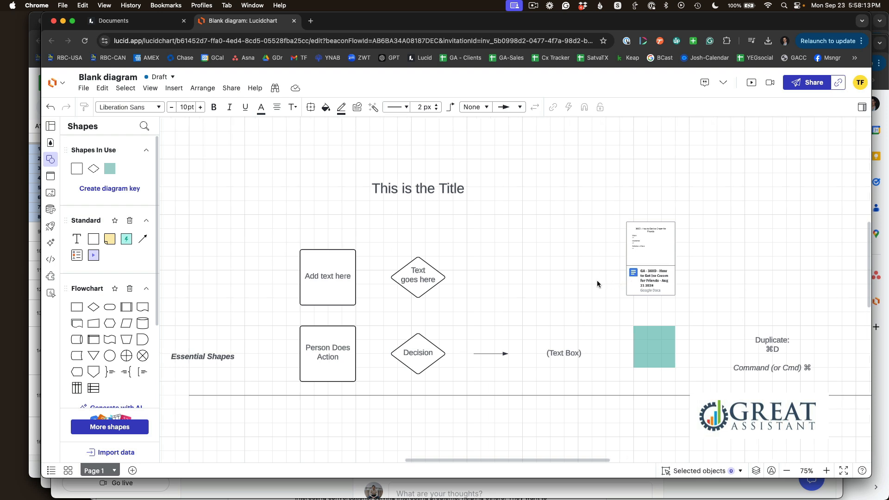
pyautogui.click(315, 262)
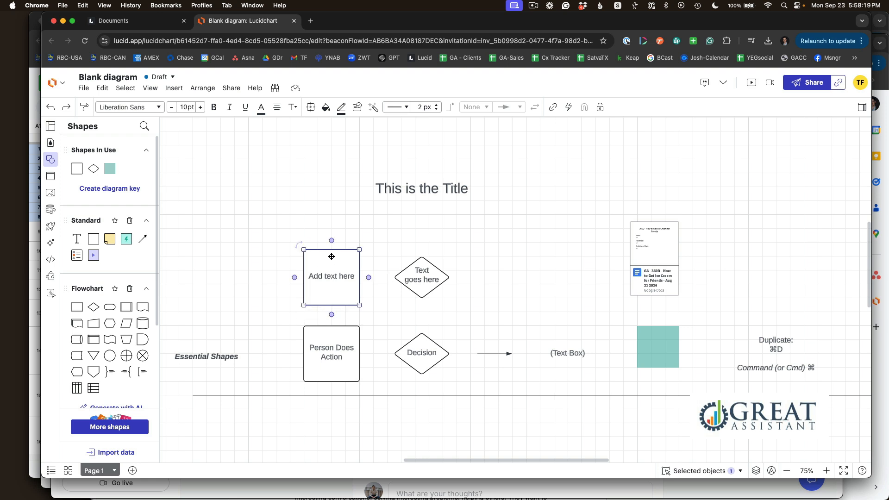
pyautogui.press('super+d')
pyautogui.press('super+d')
pyautogui.press('super+d')
pyautogui.press('super+d')
pyautogui.press('super+d')
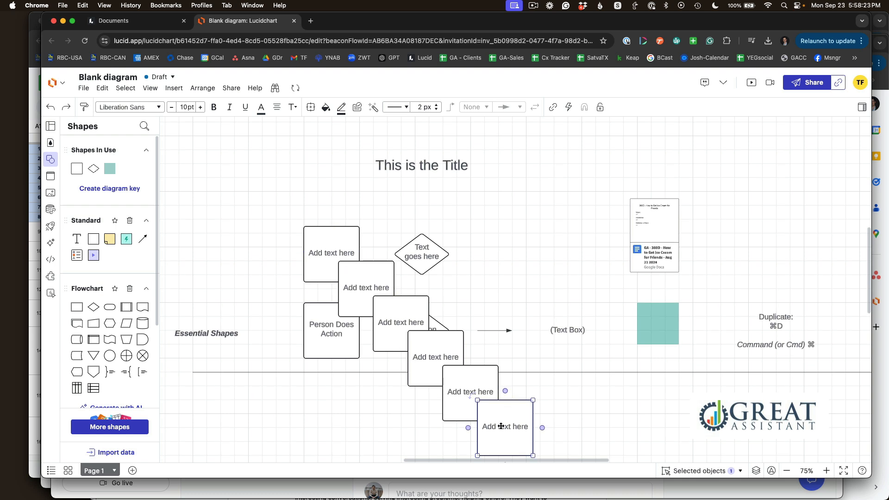
# Undo all five duplications of the "Add text here" square.
pyautogui.press('super+z')
pyautogui.press('super+z')
pyautogui.press('super+z')
pyautogui.press('super+z')
pyautogui.press('super+z')
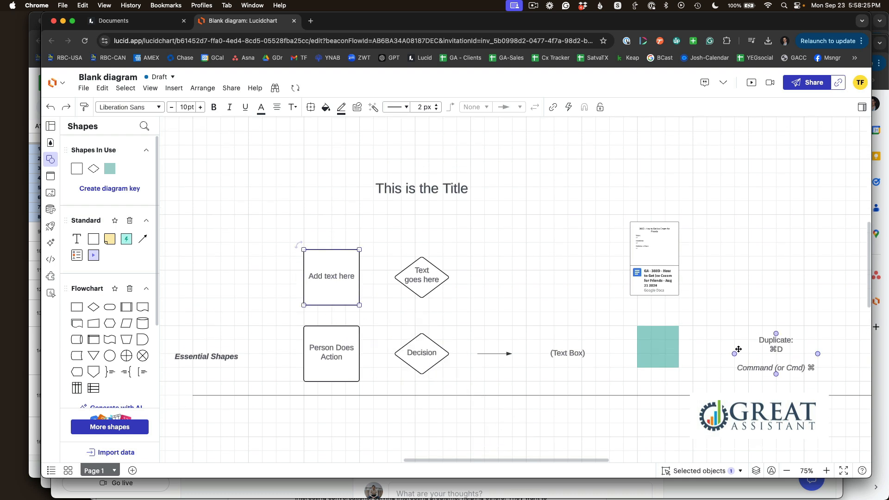
# Duplicate the "Text goes here" diamond three times.
pyautogui.click(420, 282)
pyautogui.press('super+d')
pyautogui.press('super+d')
pyautogui.press('super+d')
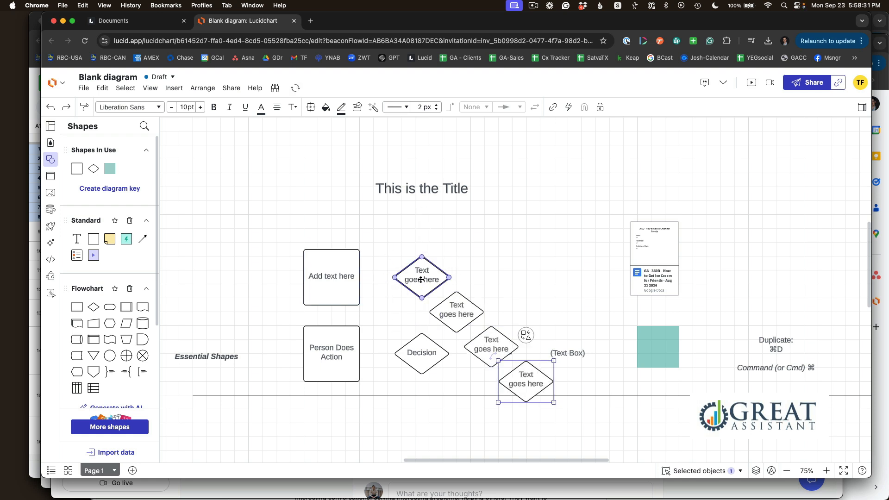
# Undo the three duplications of the "Text goes here" diamond and clear the selection.
pyautogui.press('super+z')
pyautogui.press('super+z')
pyautogui.press('super+z')
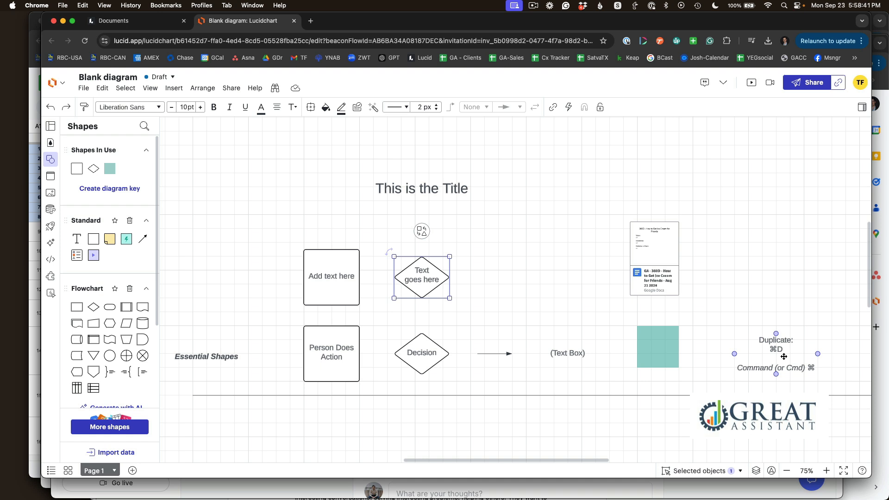
pyautogui.click(768, 445)
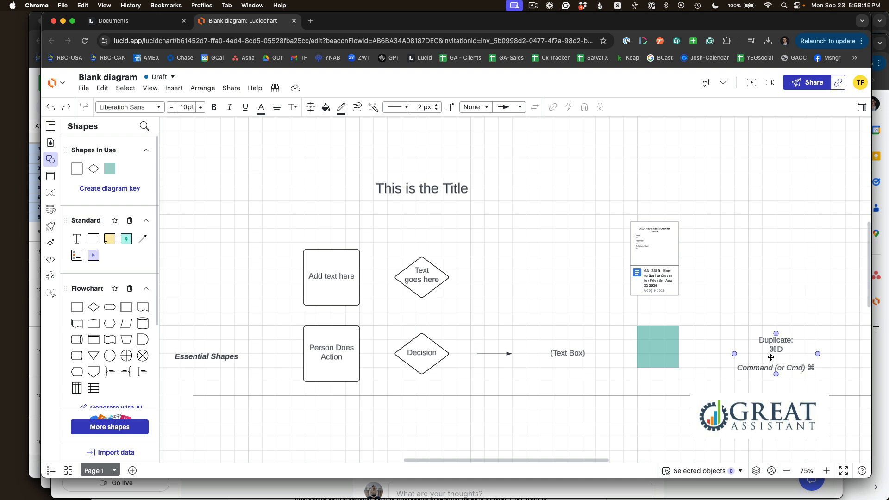
# Move the "This is the Title" text box below the dividing line, just above the ice cream shop square and aligned with its left edge.
pyautogui.scroll(-4, 384, 360)
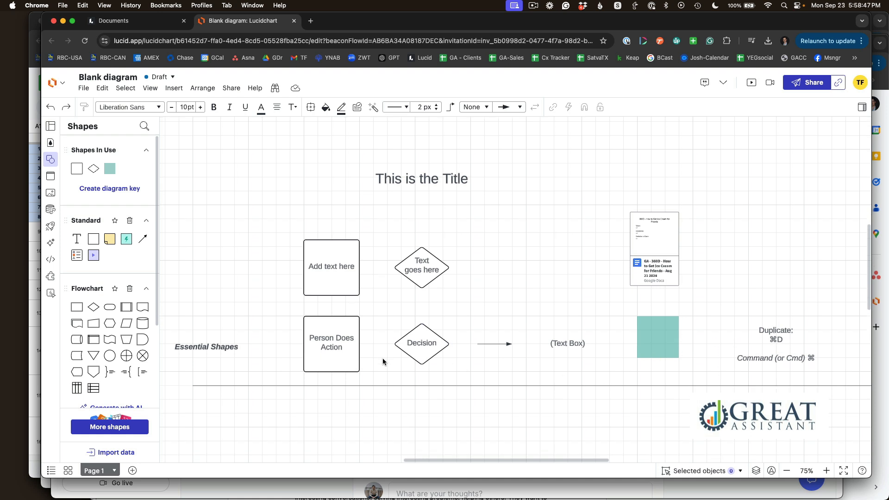
pyautogui.scroll(3, 382, 361)
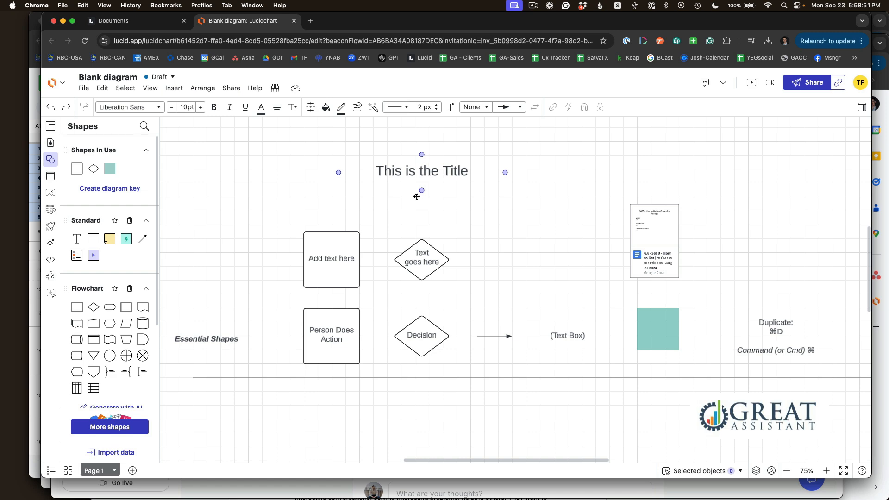
pyautogui.scroll(-15, 416, 197)
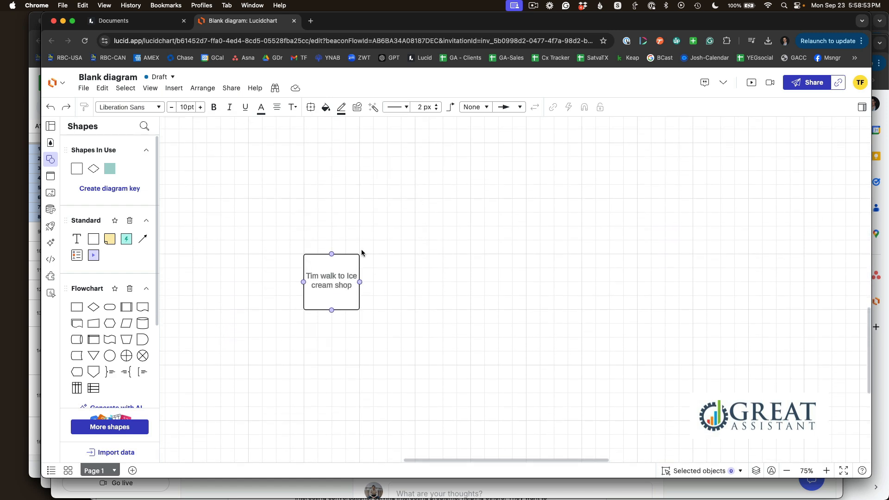
pyautogui.scroll(14, 395, 290)
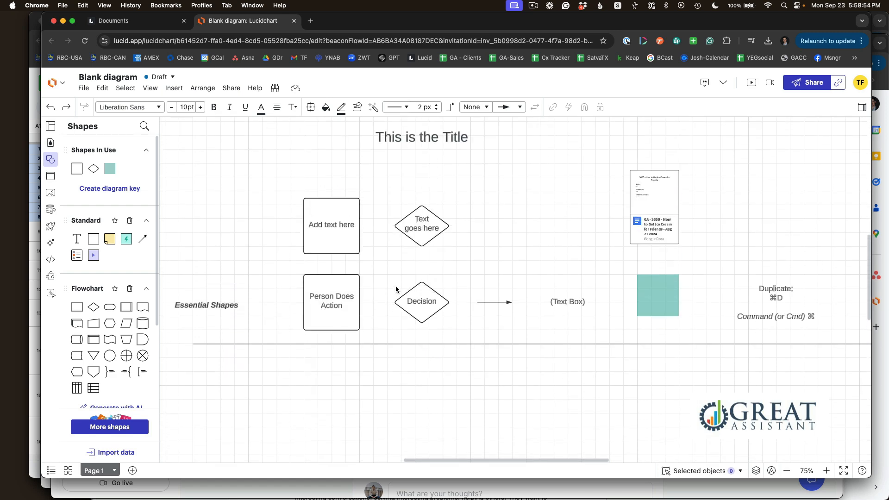
pyautogui.click(439, 144)
pyautogui.moveTo(439, 144); pyautogui.dragTo(420, 413)
pyautogui.scroll(-5, 421, 412)
pyautogui.moveTo(417, 216); pyautogui.dragTo(404, 314)
# Change the title text below the dividing line to "Getting Ice Cream for Friends".
pyautogui.doubleClick(404, 314)
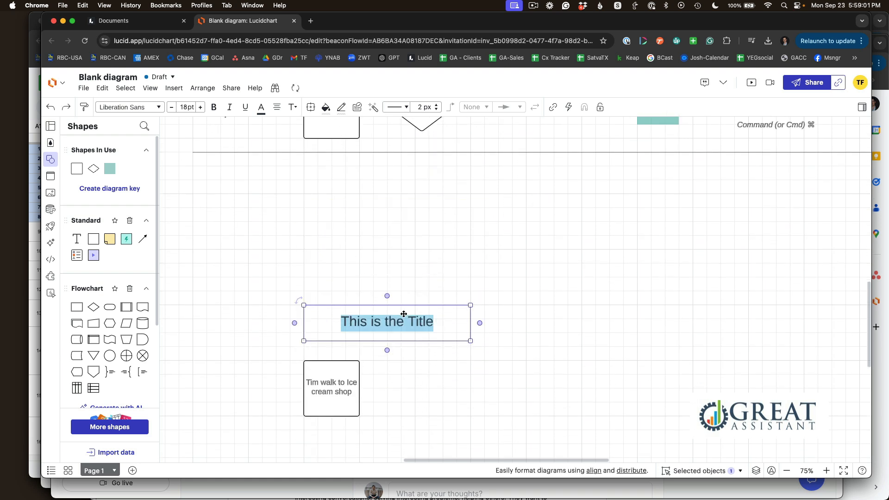
pyautogui.write('Getting')
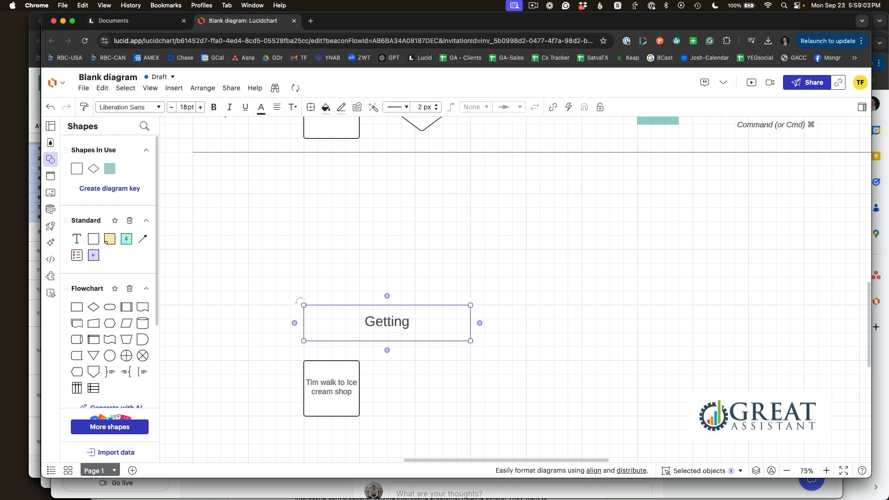
pyautogui.write(' Ice Brel')
pyautogui.press('BackSpace')
pyautogui.press('BackSpace')
pyautogui.press('BackSpace')
pyautogui.press('BackSpace')
pyautogui.write('C')
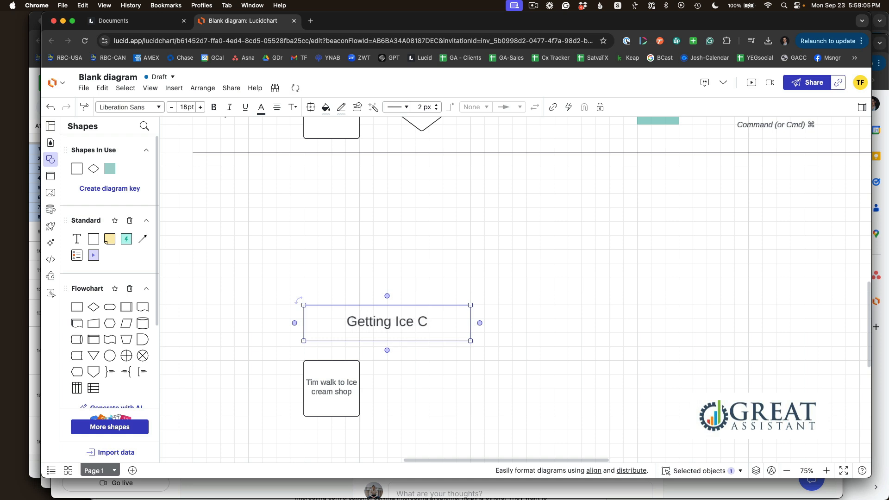
pyautogui.write('ream for')
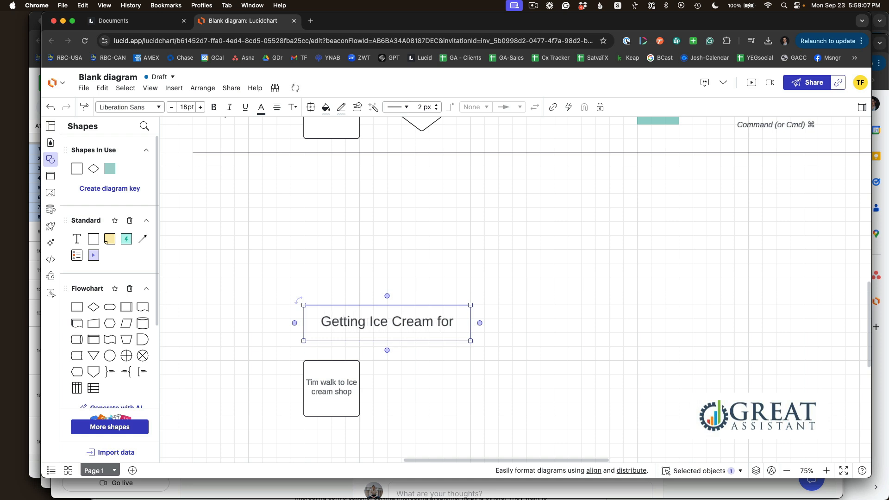
pyautogui.write(' Frein')
pyautogui.press('BackSpace')
pyautogui.press('BackSpace')
pyautogui.press('BackSpace')
pyautogui.write('i')
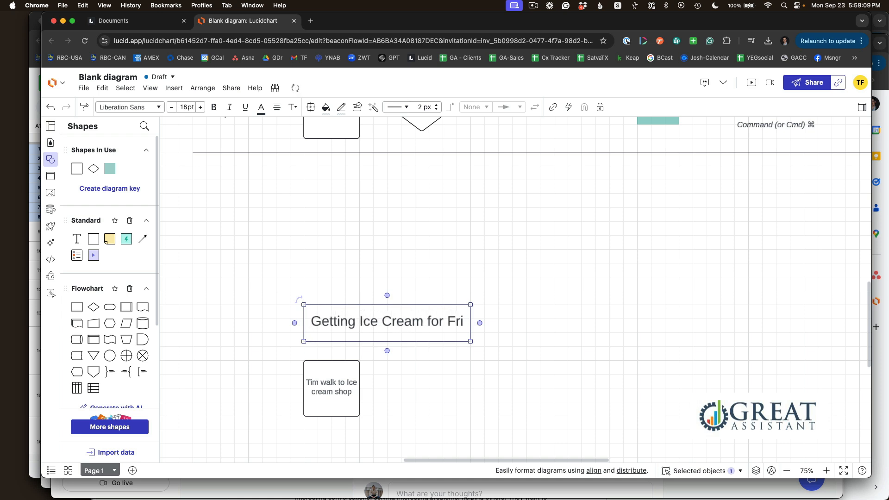
pyautogui.write('ends')
pyautogui.click(475, 320)
pyautogui.click(415, 312)
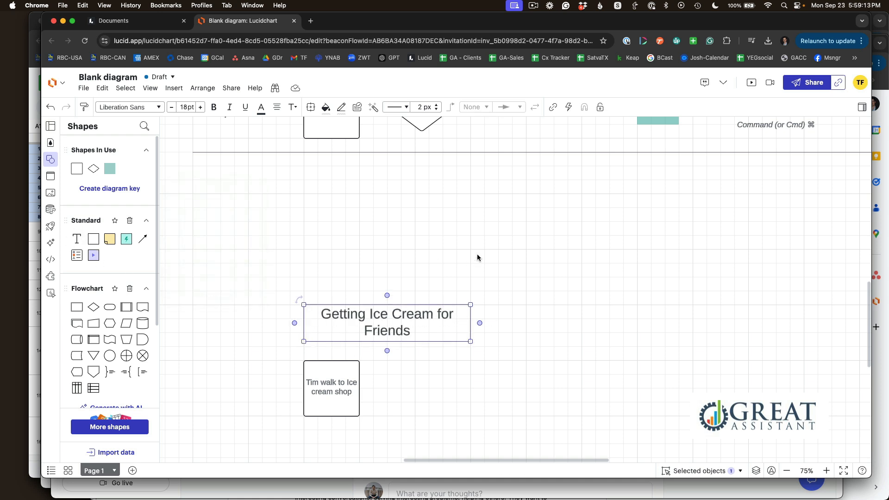
pyautogui.scroll(3, 475, 253)
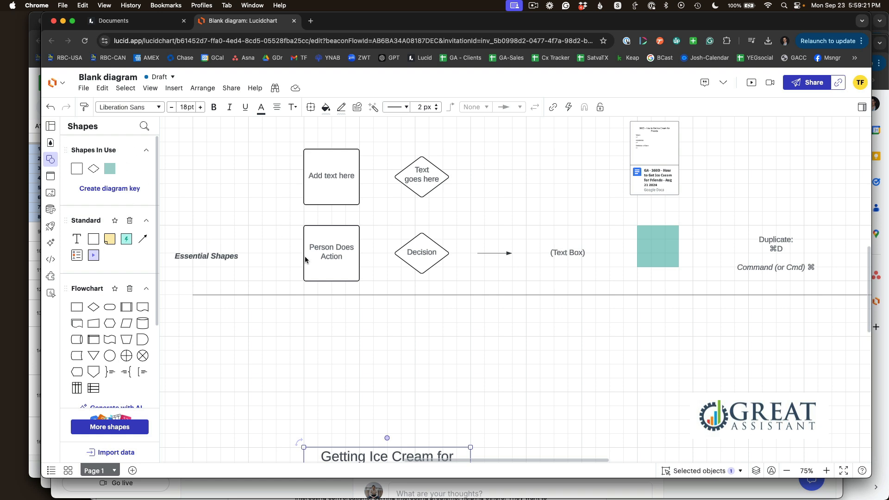
pyautogui.scroll(-5, 330, 346)
pyautogui.moveTo(389, 246)
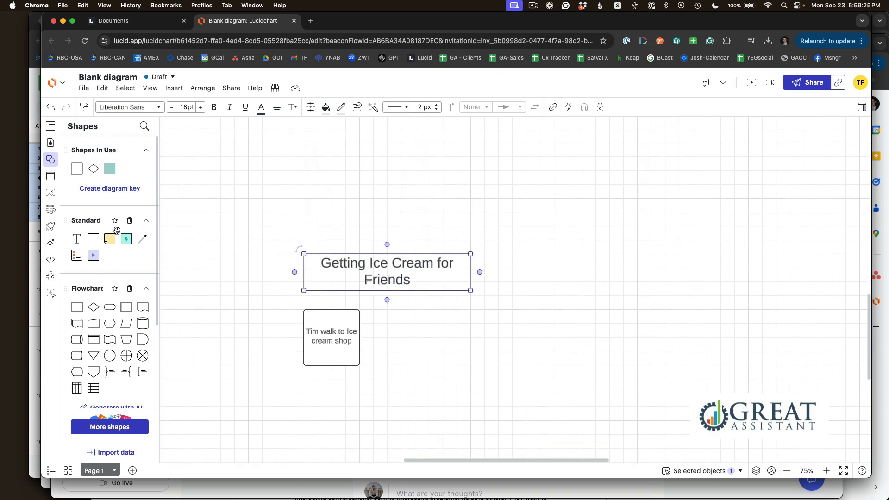
pyautogui.scroll(5, 486, 370)
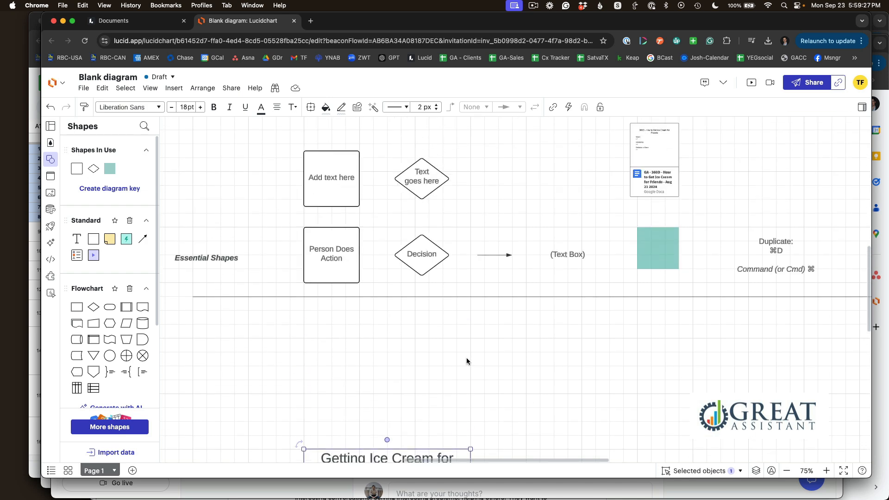
# Move the title and the ice cream shop square together up to just below the dividing line.
pyautogui.scroll(-4, 351, 363)
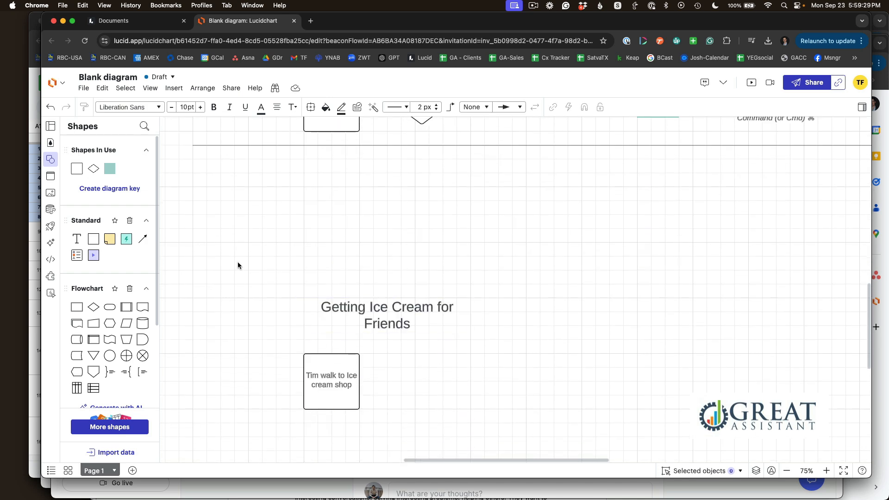
pyautogui.moveTo(238, 264); pyautogui.dragTo(446, 413)
pyautogui.moveTo(347, 353); pyautogui.dragTo(342, 236)
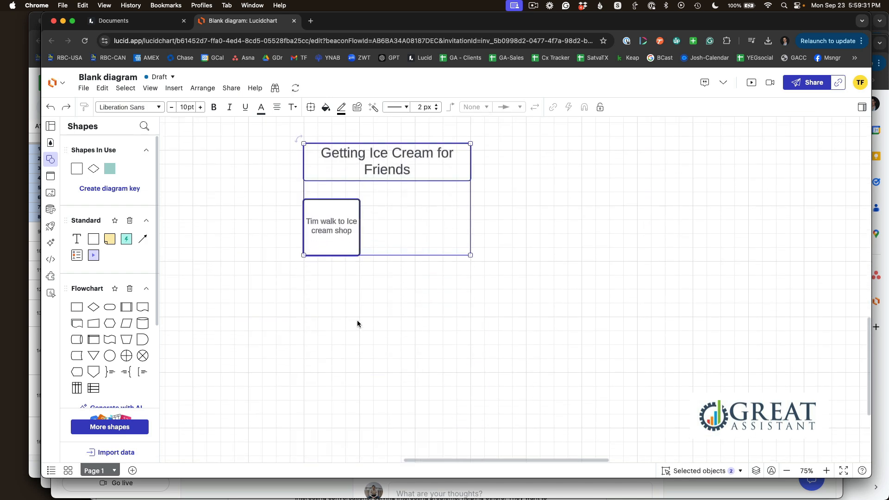
pyautogui.scroll(3, 357, 320)
pyautogui.click(530, 399)
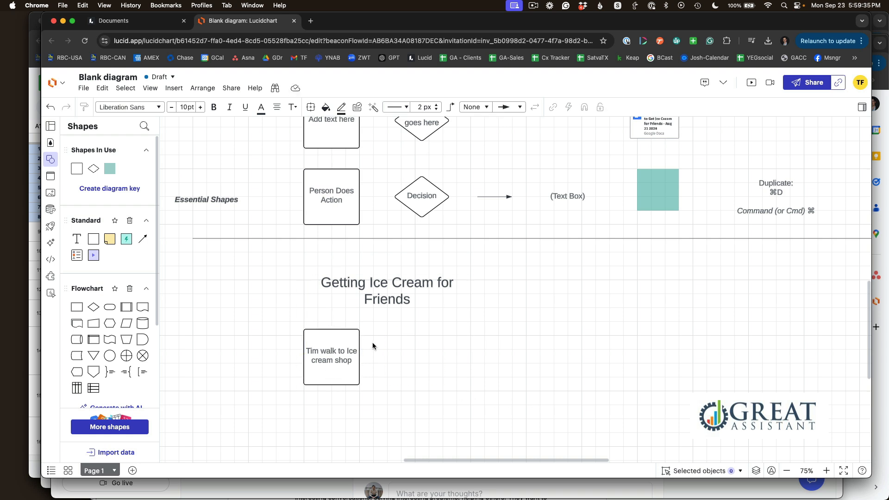
# Place a copy of the "Decision" diamond to the right of the ice cream shop square and label it "Is one cone $5 or less?".
pyautogui.click(418, 208)
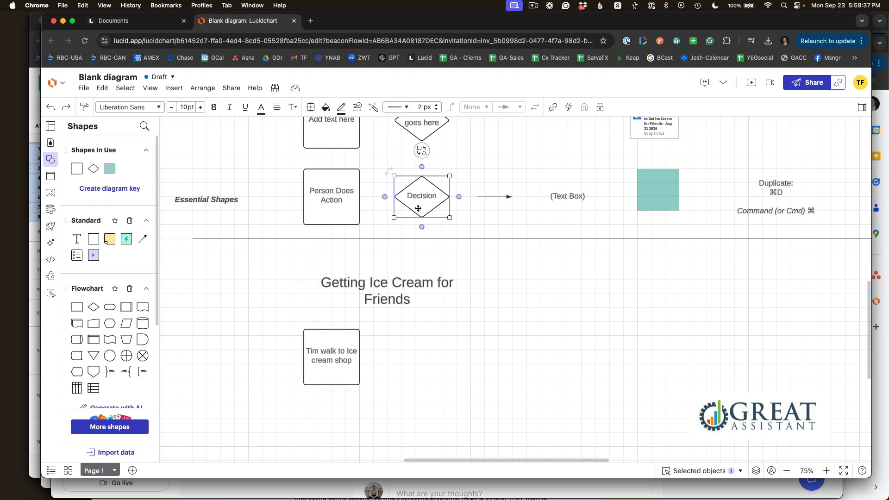
pyautogui.press('super+d')
pyautogui.moveTo(447, 231); pyautogui.dragTo(416, 354)
pyautogui.doubleClick(416, 354)
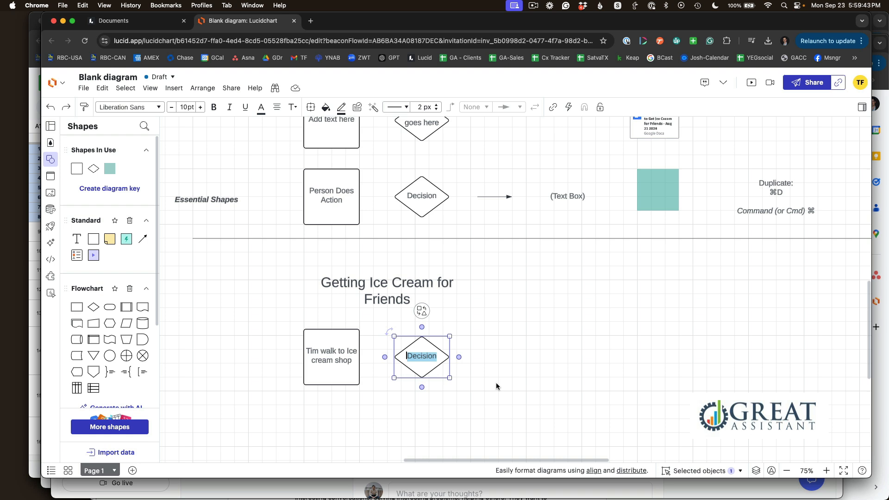
pyautogui.write('Is one')
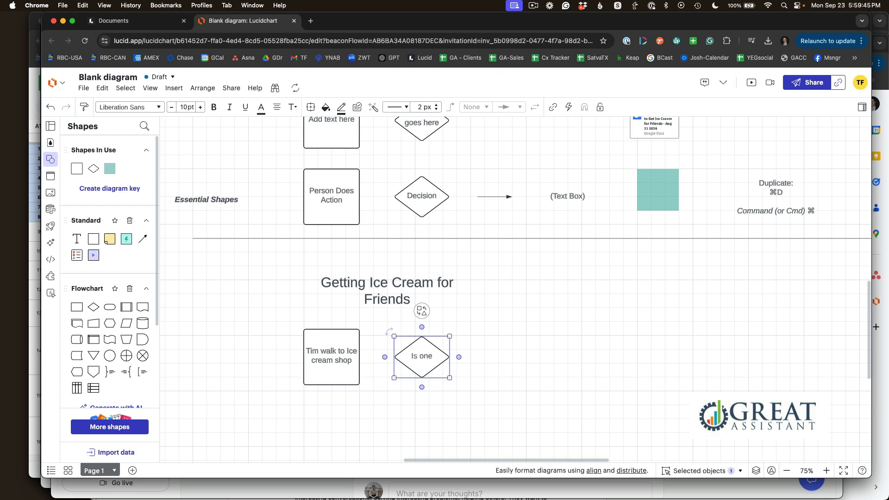
pyautogui.write(' cone $5 or less?')
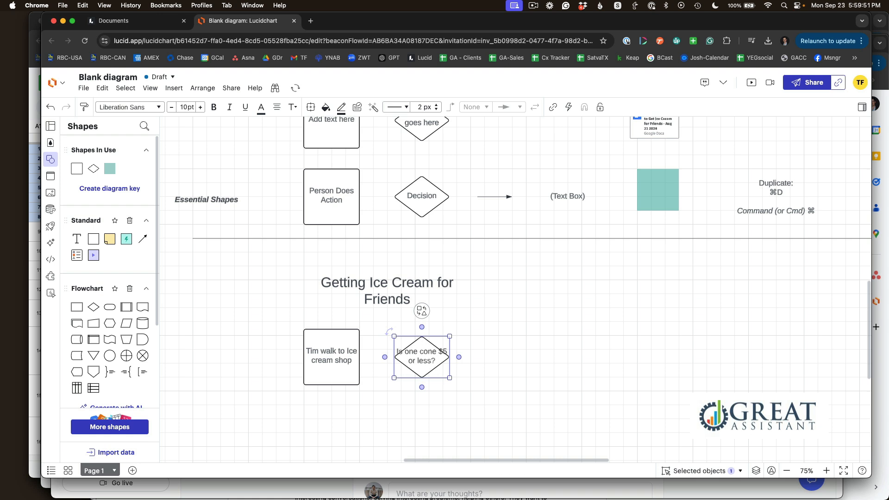
pyautogui.click(467, 412)
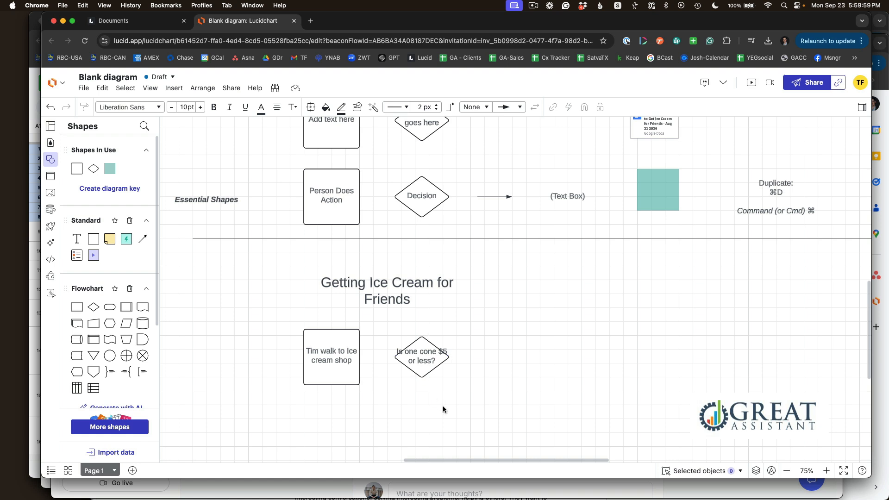
# Duplicate the ice cream shop square and place the copy to the right of the "Is one cone $5 or less?" diamond.
pyautogui.click(350, 364)
pyautogui.press('super+d')
pyautogui.moveTo(363, 371); pyautogui.dragTo(490, 344)
# Replace the text in the copied square with "Buy one ice cream cone for each friend".
pyautogui.doubleClick(490, 355)
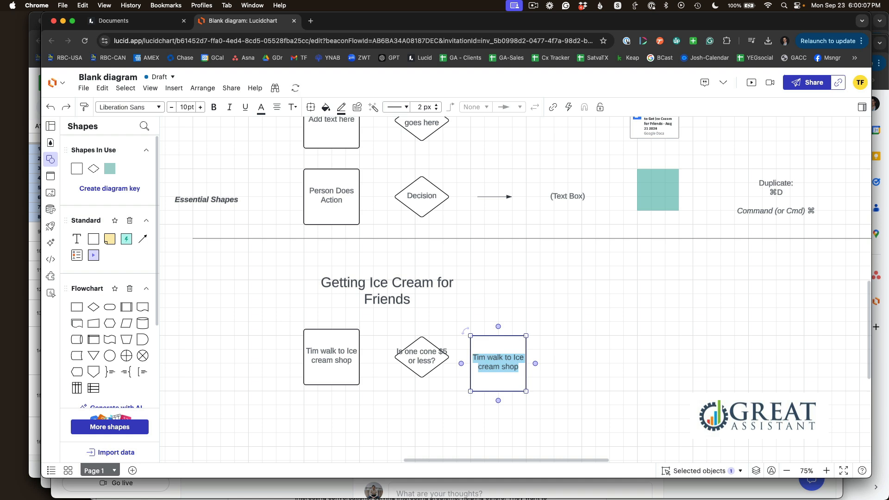
pyautogui.write('Buy ice')
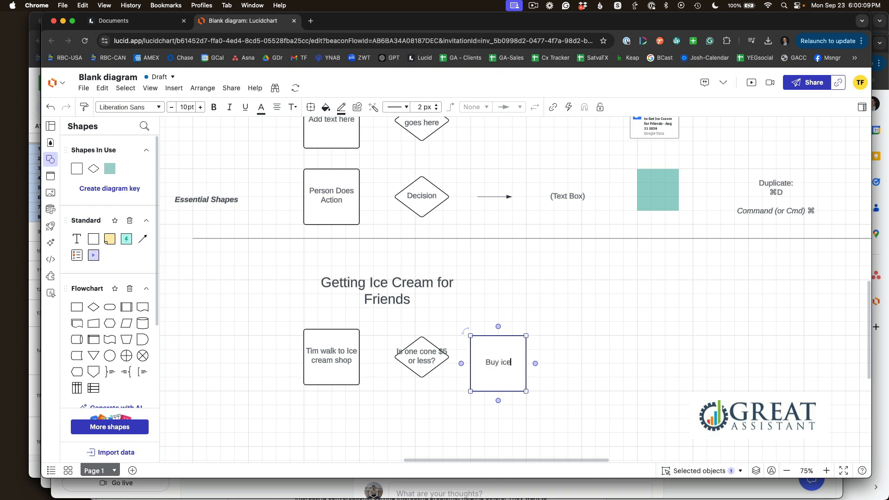
pyautogui.write(' cream cone for each')
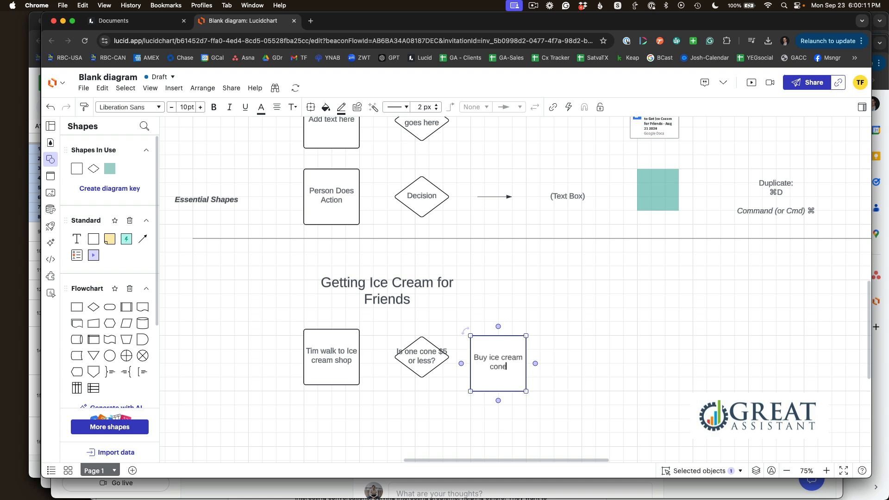
pyautogui.press('BackSpace')
pyautogui.press('BackSpace')
pyautogui.press('BackSpace')
pyautogui.press('BackSpace')
pyautogui.write('friends')
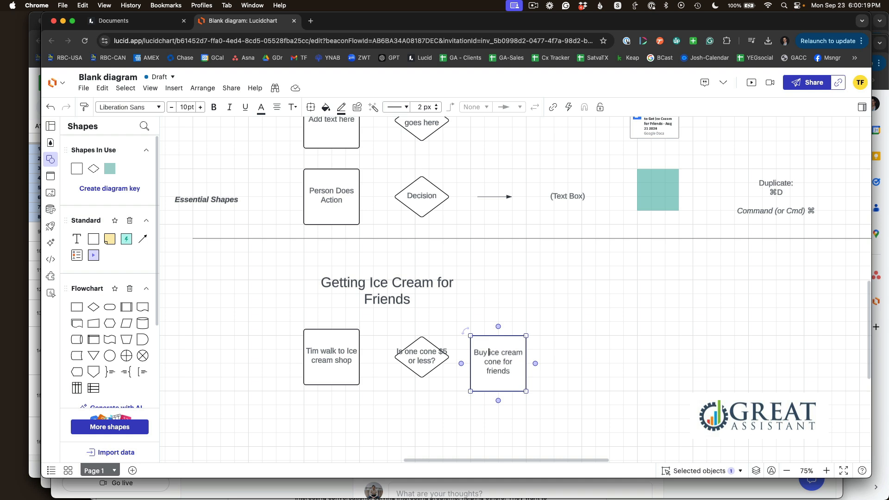
pyautogui.write('one')
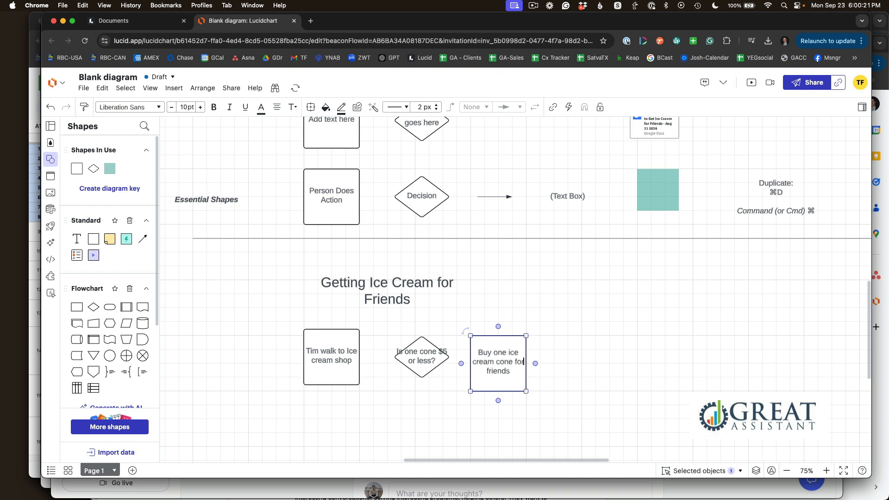
pyautogui.write(' each')
pyautogui.click(595, 377)
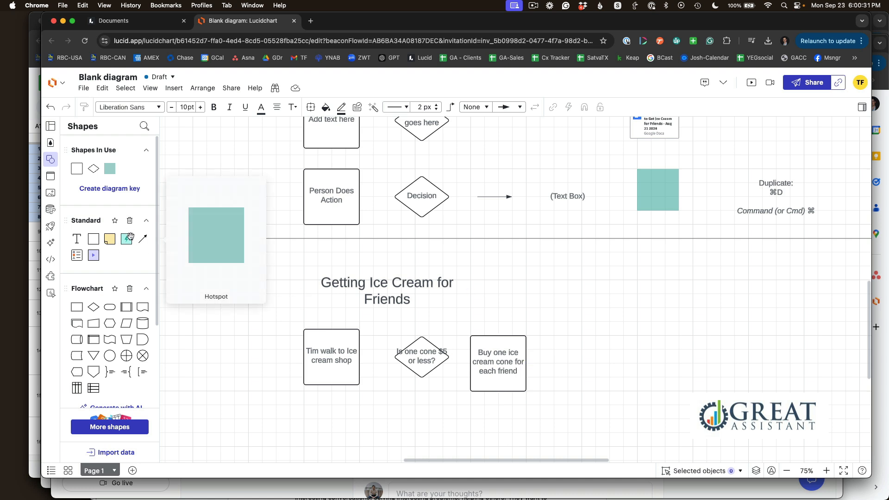
# Add a hotspot above the "Buy one ice cream cone for each friend" square and copy the share link of the ice cream Google Doc.
pyautogui.moveTo(128, 238); pyautogui.dragTo(501, 300)
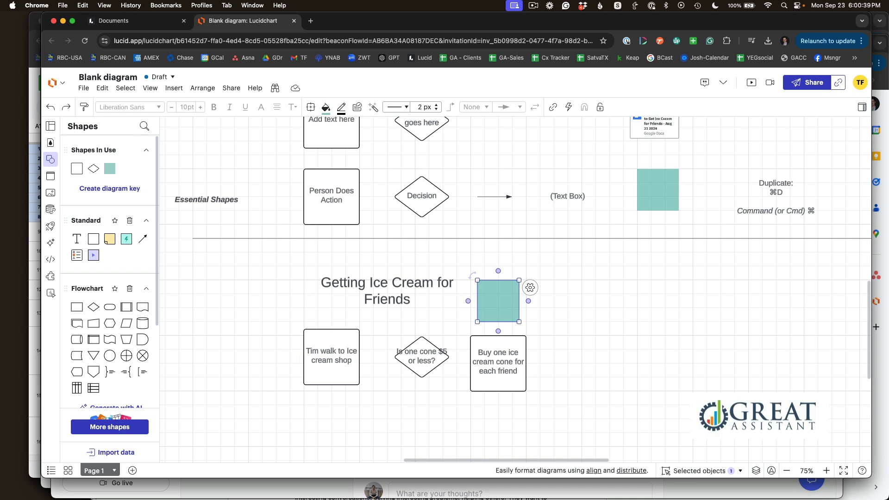
pyautogui.moveTo(1, 141); pyautogui.dragTo(589, 73)
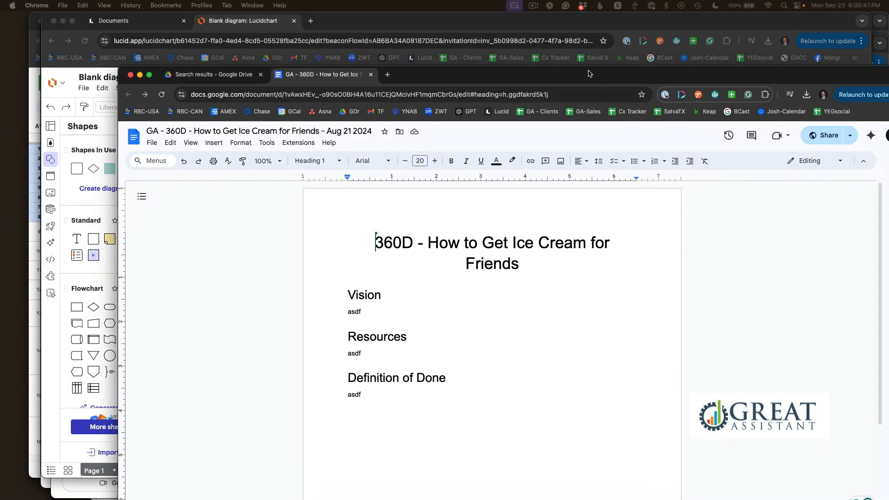
pyautogui.click(826, 136)
pyautogui.click(441, 409)
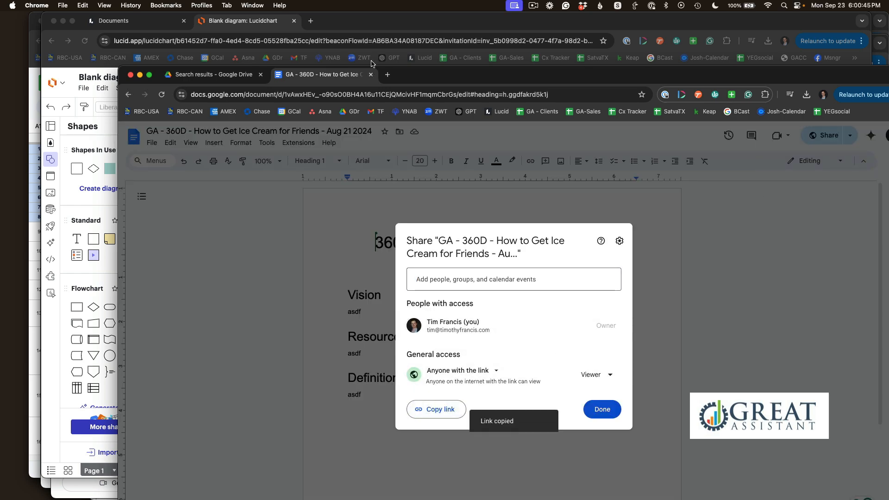
pyautogui.click(370, 74)
pyautogui.press('super+m')
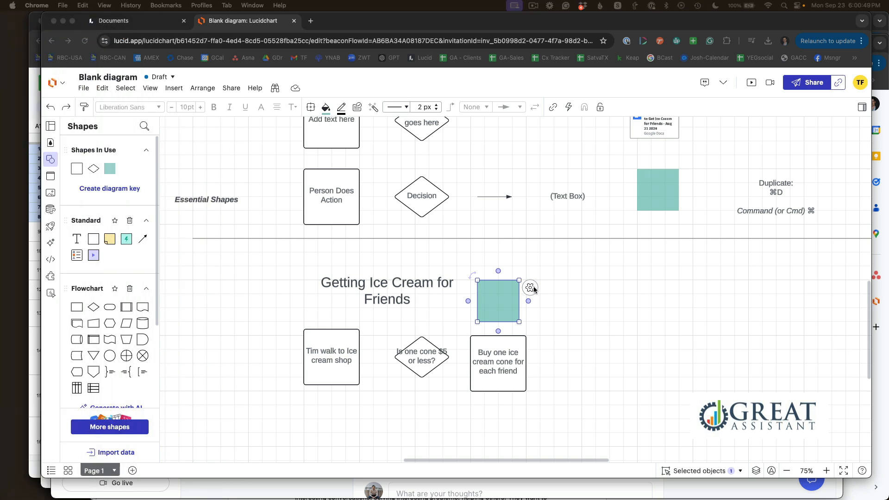
# Convert the hotspot to an embedded link using the copied document URL and place it just above the "Buy one ice cream cone for each friend" square.
pyautogui.press('super+k')
pyautogui.press('super+v')
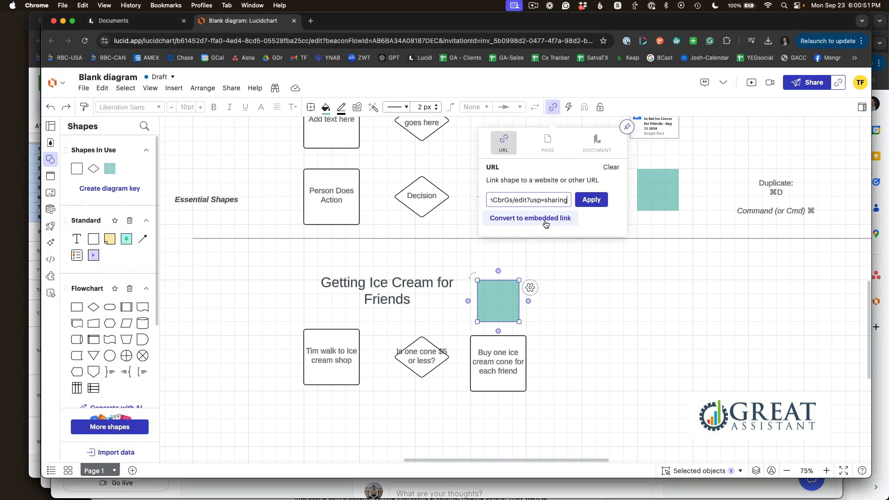
pyautogui.click(545, 224)
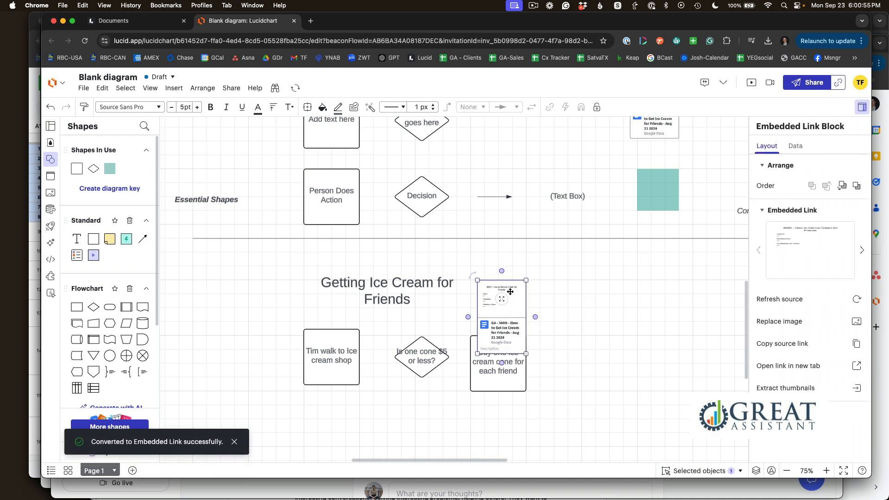
pyautogui.moveTo(510, 292); pyautogui.dragTo(509, 257)
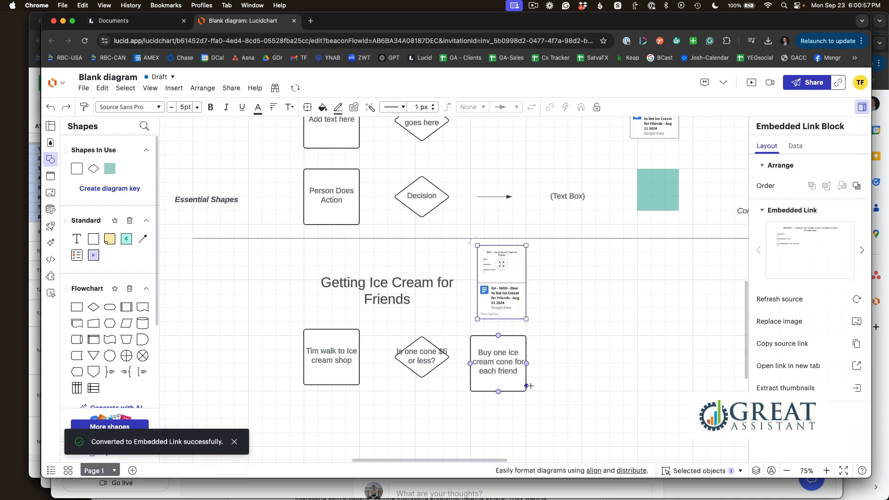
# Space out the layout with the title close under the dividing line and the three flowchart shapes and embedded document further down.
pyautogui.moveTo(578, 424); pyautogui.dragTo(261, 269)
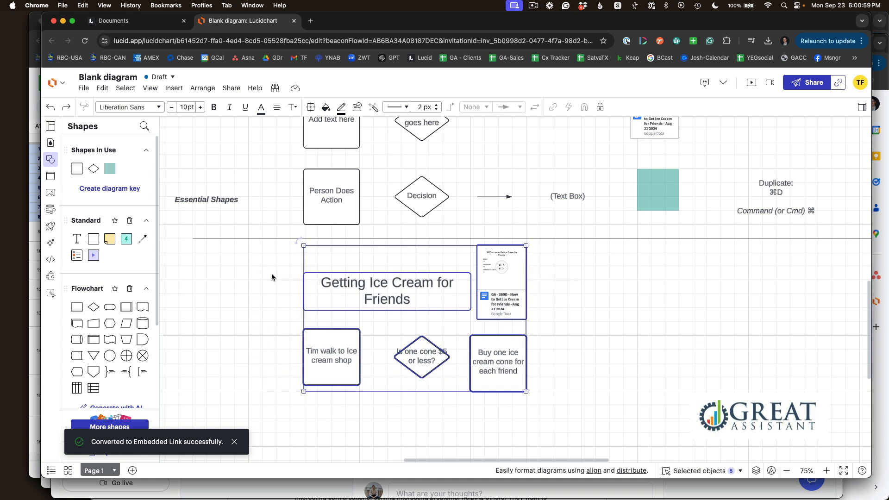
pyautogui.moveTo(378, 292); pyautogui.dragTo(387, 276)
pyautogui.click(414, 304)
pyautogui.click(624, 408)
pyautogui.scroll(-1, 625, 408)
pyautogui.scroll(-3, 624, 408)
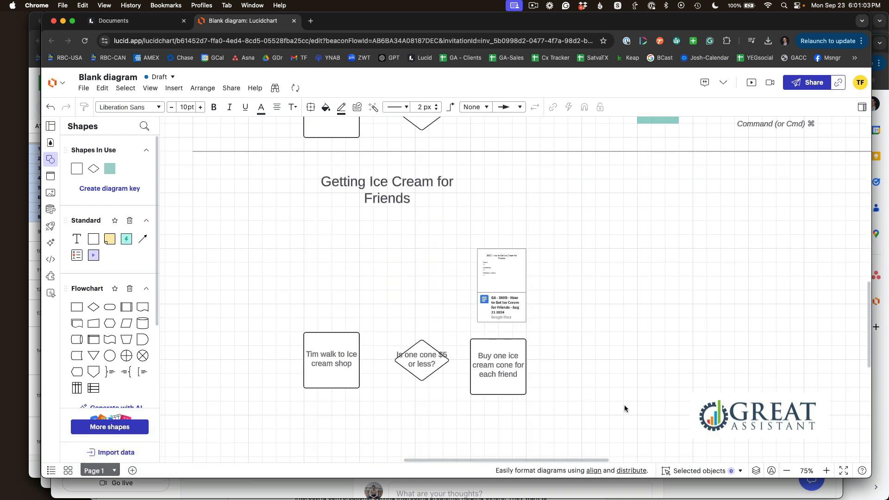
# Connect the ice cream shop square to the diamond, and the diamond to the "Buy one ice cream cone" square shifted right in line, using arrows.
pyautogui.click(359, 361)
pyautogui.moveTo(360, 360)
pyautogui.mouseDown()
pyautogui.moveTo(395, 361)
pyautogui.moveTo(423, 378)
pyautogui.moveTo(404, 432)
pyautogui.moveTo(409, 333)
pyautogui.moveTo(361, 248)
pyautogui.moveTo(425, 370)
pyautogui.moveTo(421, 360)
pyautogui.mouseUp()
pyautogui.click(443, 417)
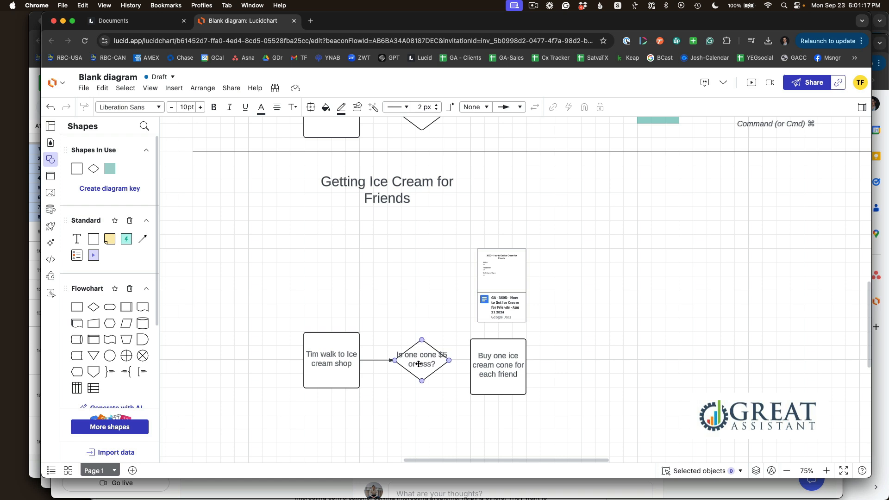
pyautogui.moveTo(449, 360); pyautogui.dragTo(512, 364)
pyautogui.click(501, 414)
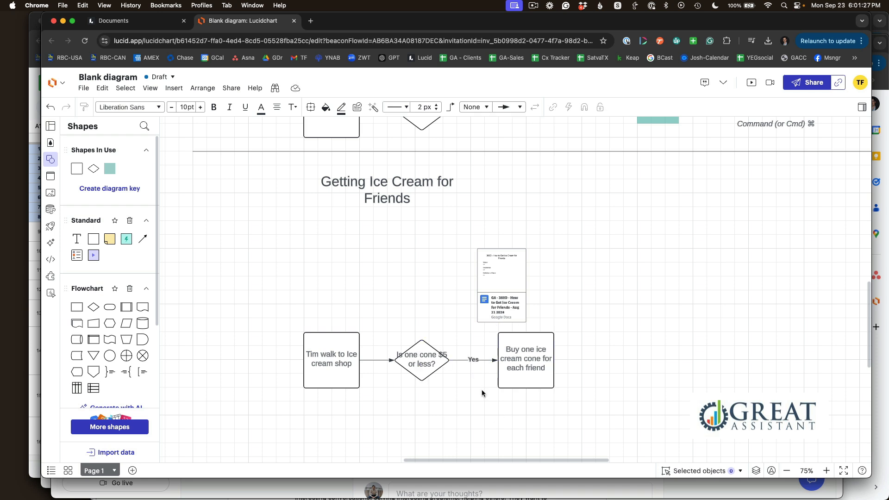
# Label the arrow between the diamond and the "Buy one ice cream cone for each friend" square "Yes".
pyautogui.click(475, 360)
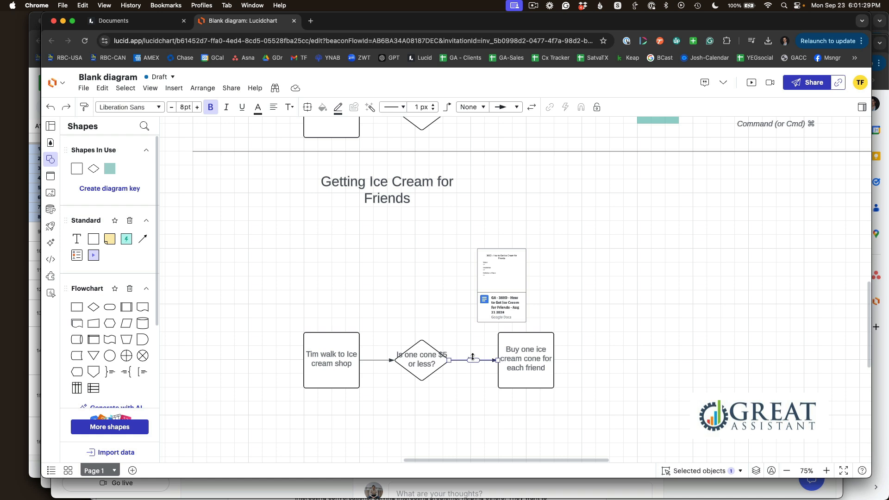
pyautogui.doubleClick(472, 357)
pyautogui.write('YE')
pyautogui.write('Yes')
pyautogui.click(687, 366)
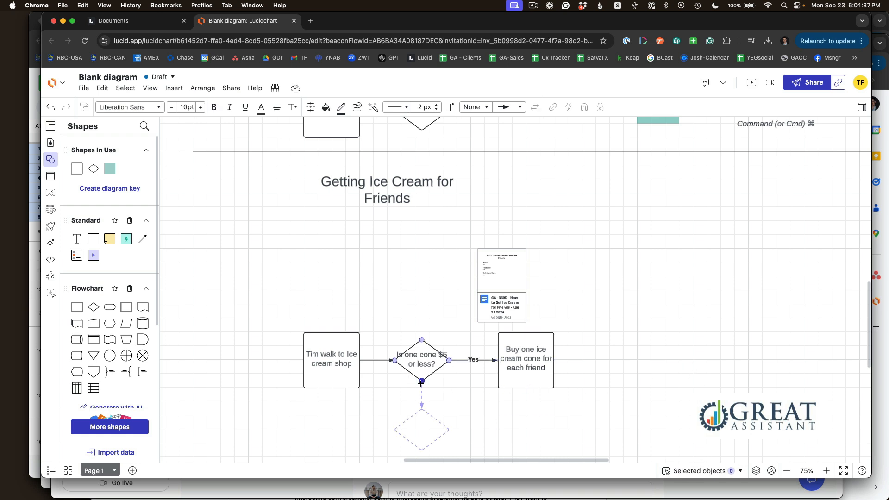
# Duplicate the "Buy one ice cream cone for each friend" square directly below itself and change the copy's text to "Go to 7-11 and get slurpees instead".
pyautogui.click(523, 379)
pyautogui.moveTo(523, 379); pyautogui.dragTo(539, 425)
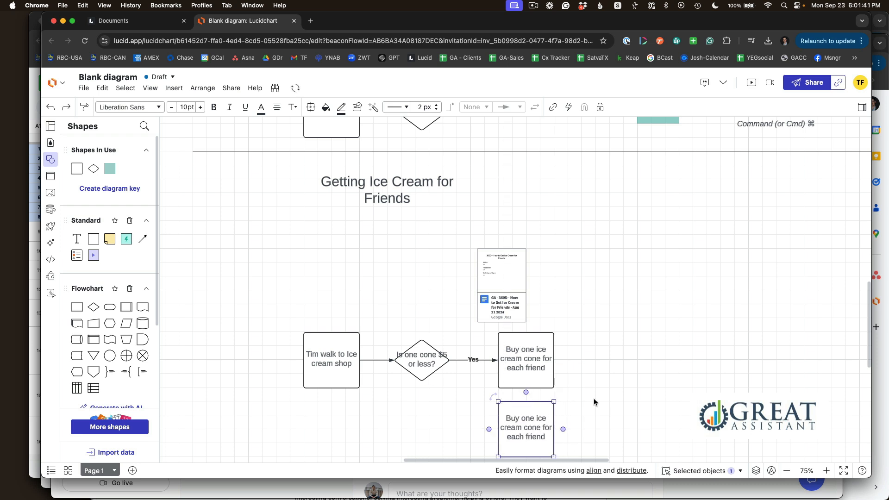
pyautogui.scroll(-2, 595, 401)
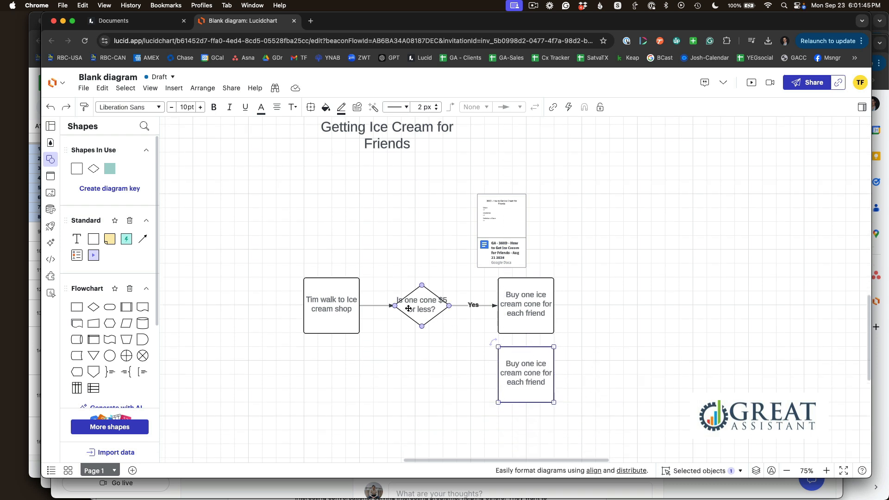
pyautogui.doubleClick(530, 373)
pyautogui.write('Buy')
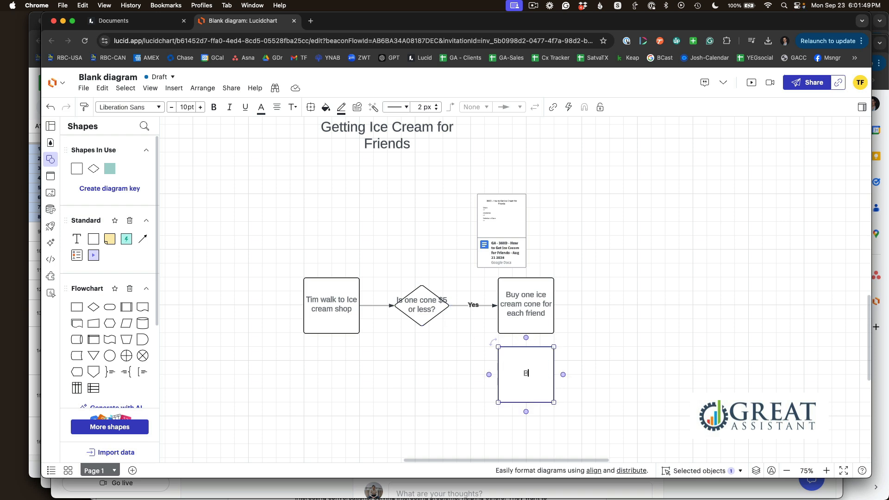
pyautogui.press('BackSpace')
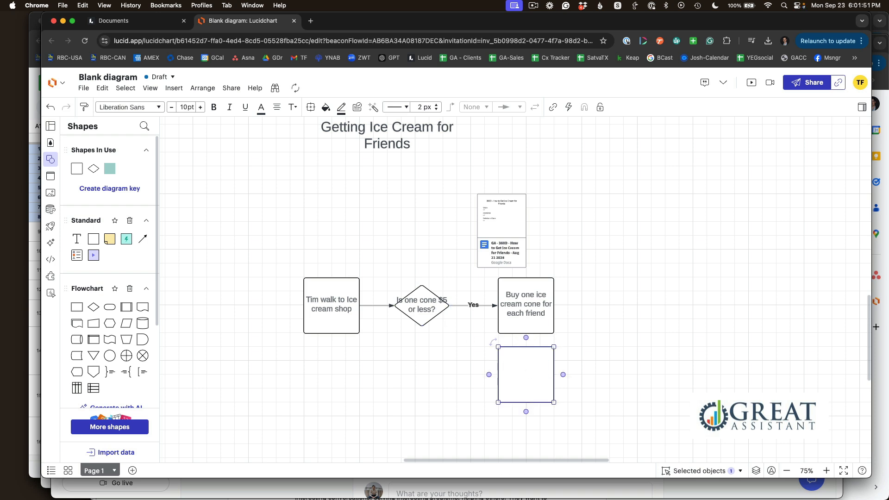
pyautogui.write('Go to 7-11 and get slurpees oin s')
pyautogui.press('BackSpace')
pyautogui.press('BackSpace')
pyautogui.press('BackSpace')
pyautogui.press('BackSpace')
pyautogui.press('BackSpace')
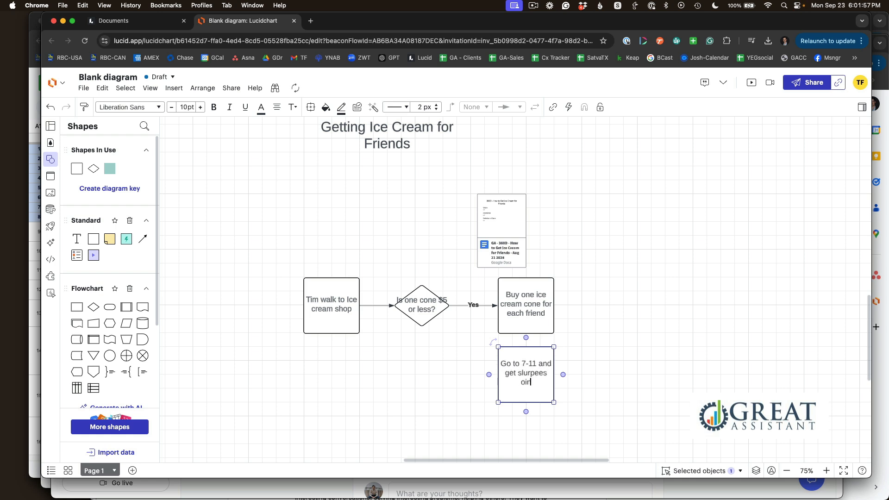
pyautogui.write('instead')
pyautogui.click(698, 340)
# Connect the diamond's bottom corner to the 7-11 square with an arrow labelled "No" and apply the suggested rule.
pyautogui.moveTo(422, 327); pyautogui.dragTo(499, 375)
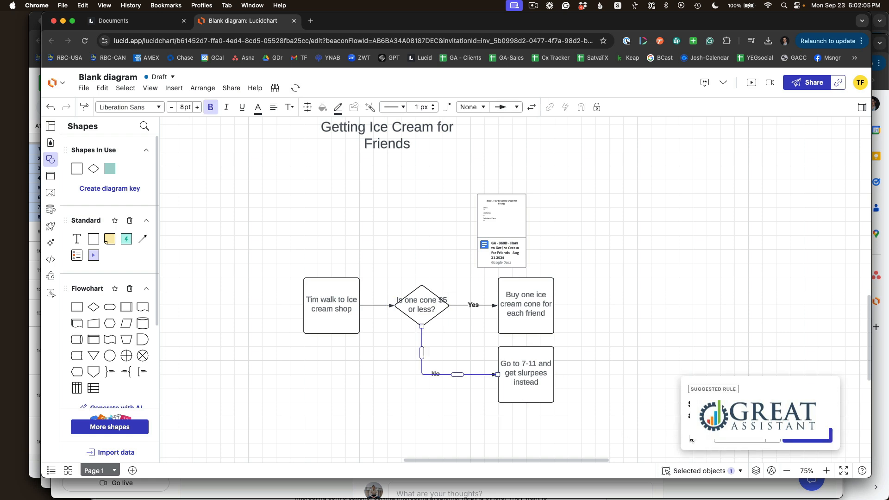
pyautogui.click(831, 440)
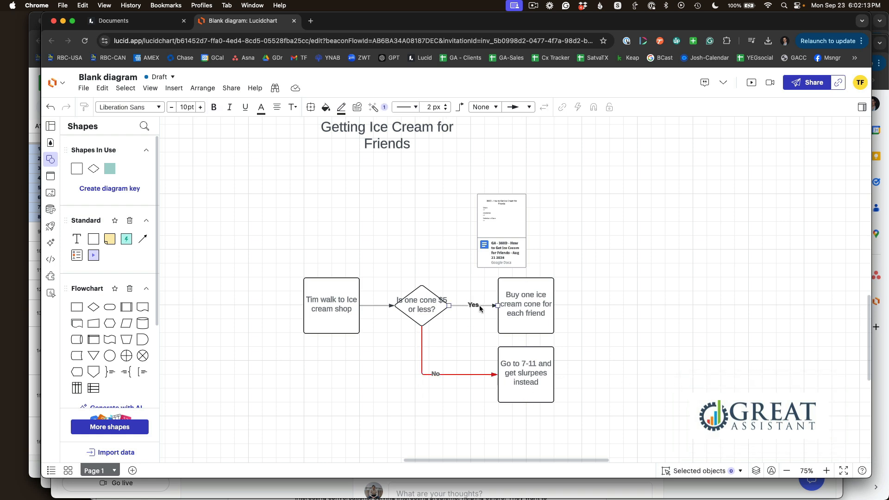
# Try rerouting the red "No" connector with extra bends and return it to its original path.
pyautogui.click(452, 375)
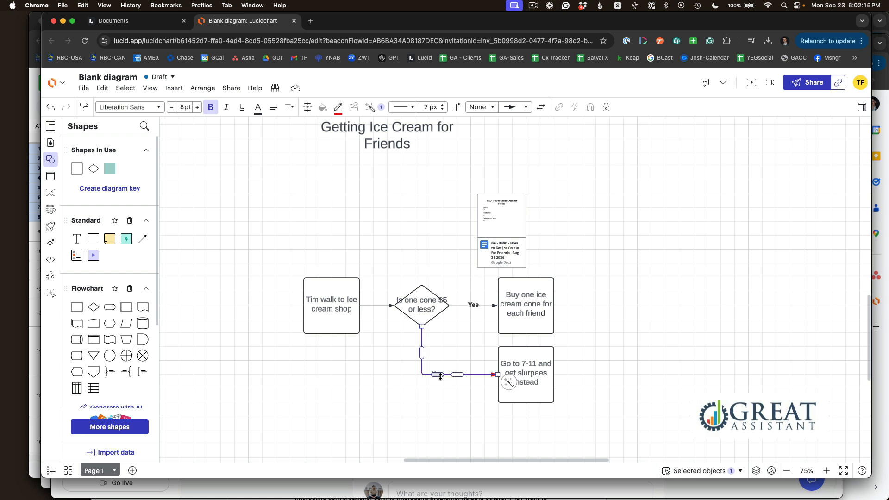
pyautogui.moveTo(421, 356); pyautogui.dragTo(471, 354)
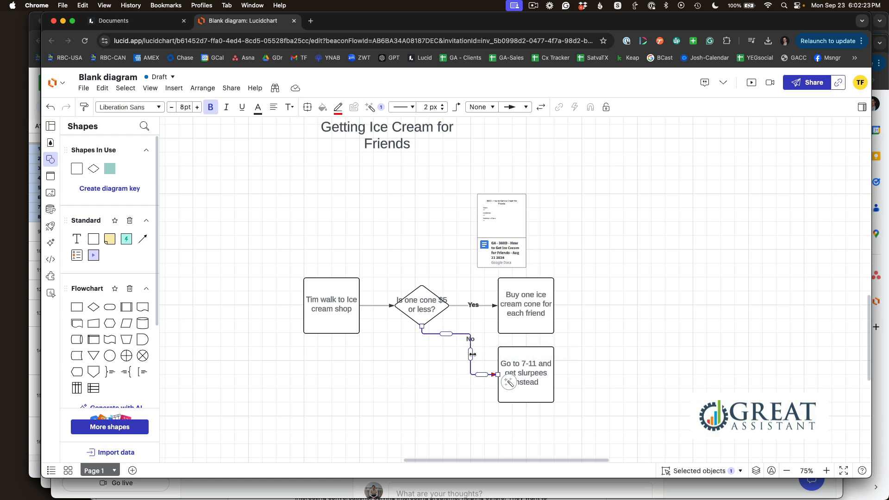
pyautogui.moveTo(472, 355); pyautogui.dragTo(422, 354)
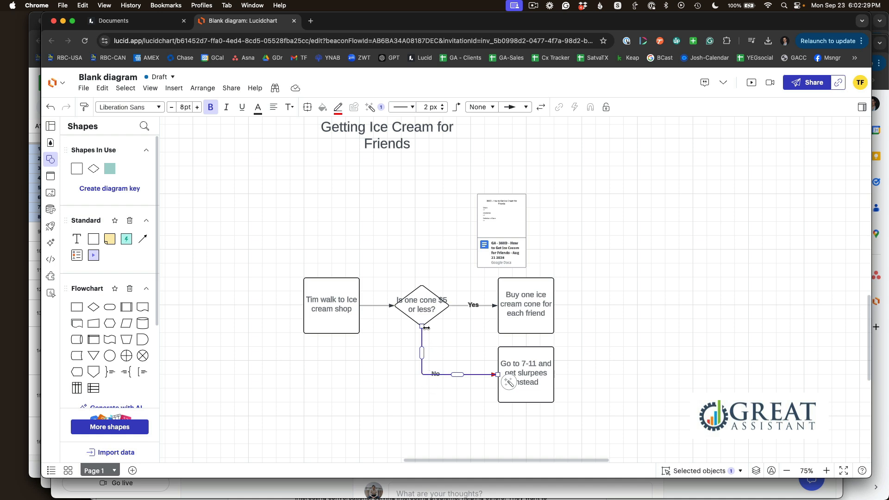
pyautogui.moveTo(423, 328)
pyautogui.mouseDown()
pyautogui.moveTo(431, 352)
pyautogui.moveTo(449, 306)
pyautogui.moveTo(453, 334)
pyautogui.moveTo(440, 335)
pyautogui.moveTo(447, 335)
pyautogui.moveTo(448, 306)
pyautogui.moveTo(422, 330)
pyautogui.mouseUp()
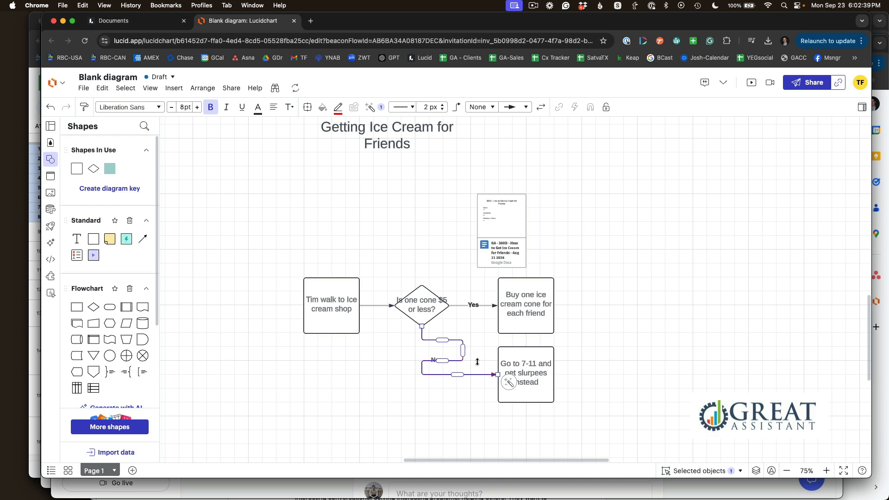
pyautogui.moveTo(464, 352); pyautogui.dragTo(422, 353)
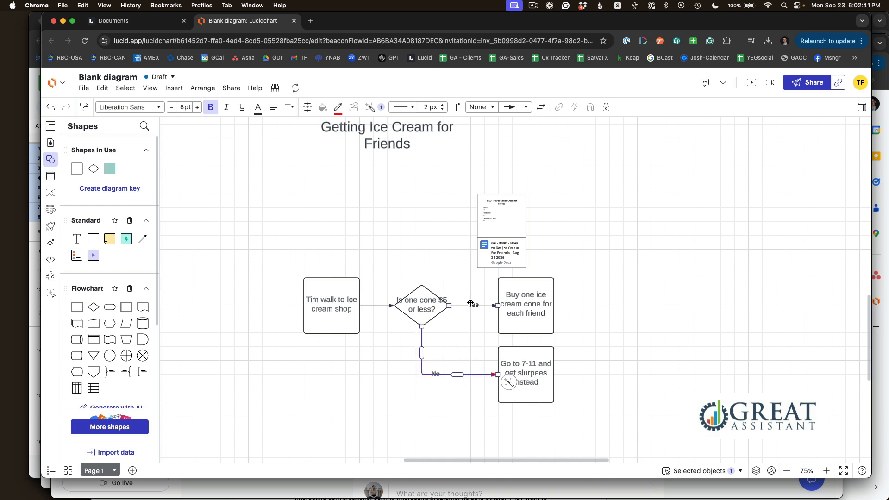
pyautogui.click(475, 417)
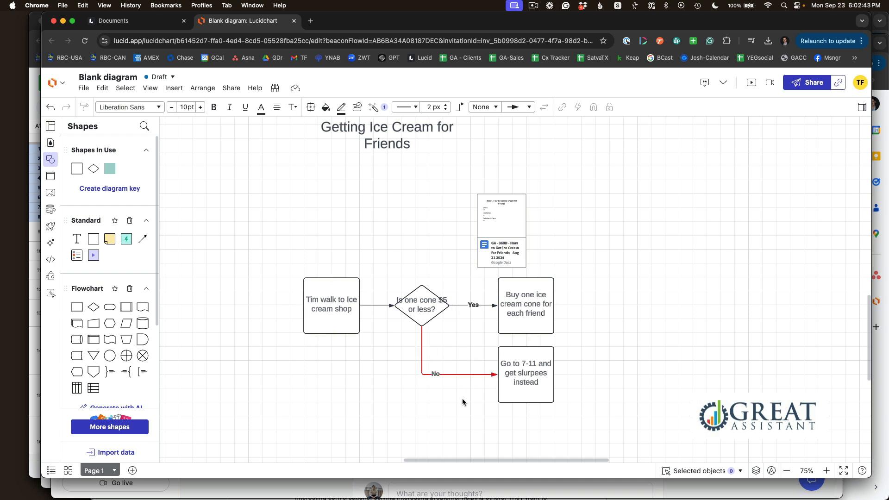
# Move the "No" label up the red connector to just below the diamond.
pyautogui.click(436, 374)
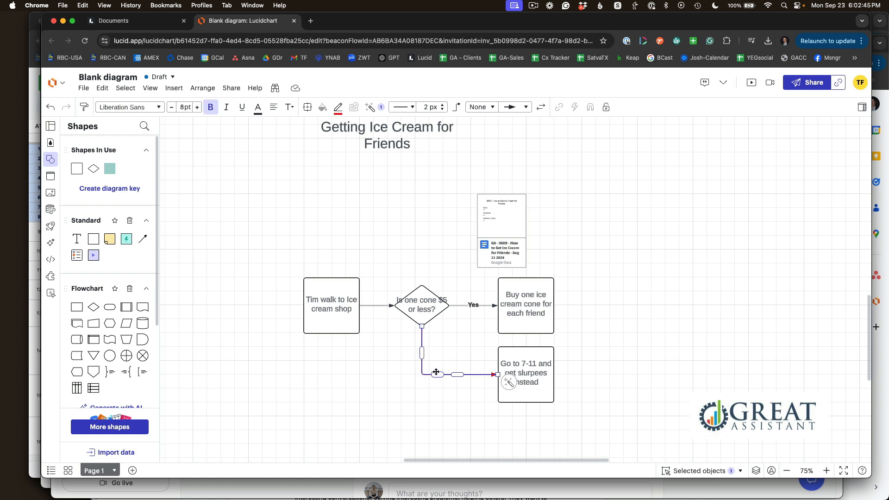
pyautogui.click(470, 305)
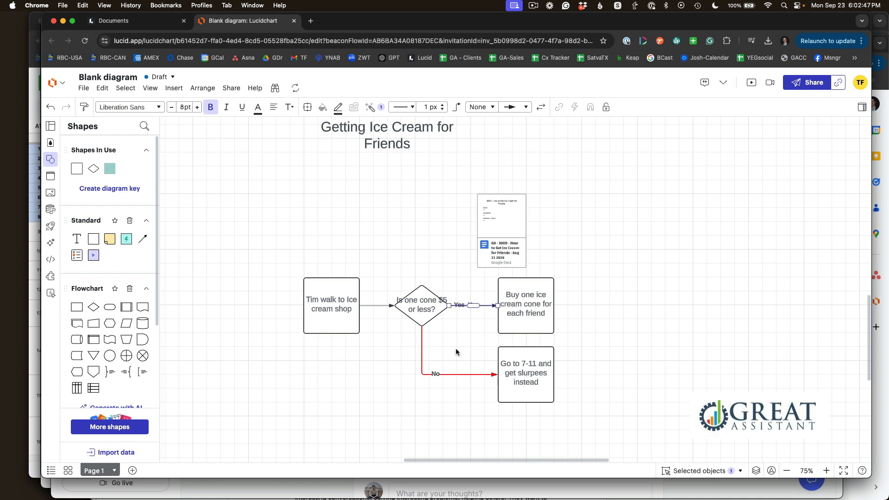
pyautogui.moveTo(436, 373); pyautogui.dragTo(421, 337)
pyautogui.click(447, 335)
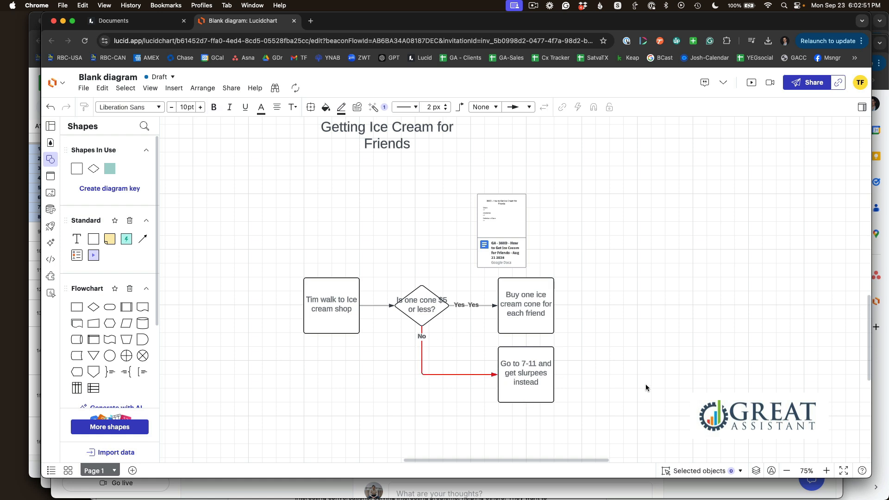
# Remove the duplicate "Yes" label from the arrow leading to the "Buy one ice cream cone" square.
pyautogui.click(474, 305)
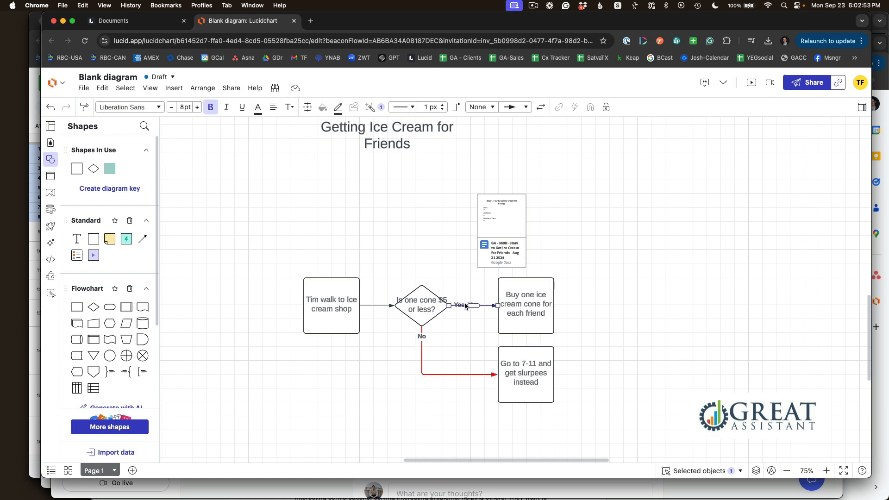
pyautogui.doubleClick(457, 305)
pyautogui.click(630, 343)
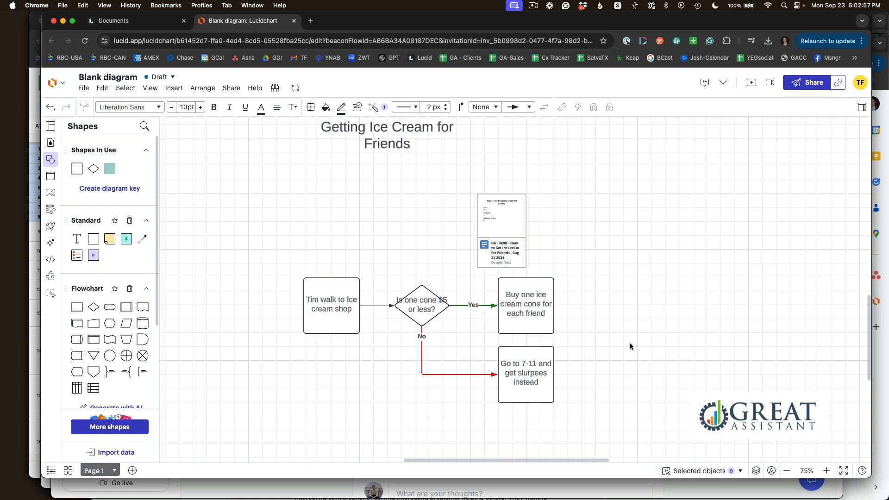
# Center the embedded Google Doc above the "Buy one ice cream cone" square and place a hotspot below the 7-11 square.
pyautogui.click(499, 217)
pyautogui.moveTo(513, 213); pyautogui.dragTo(538, 199)
pyautogui.click(590, 319)
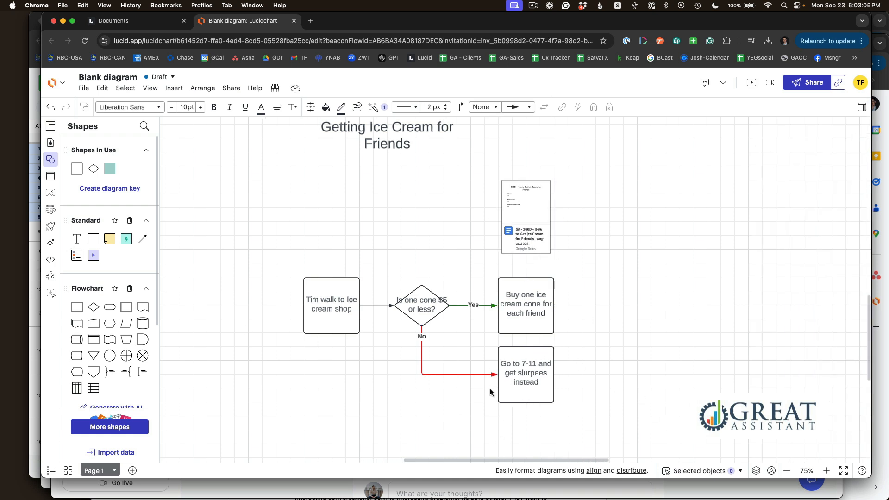
pyautogui.moveTo(125, 234); pyautogui.dragTo(529, 391)
pyautogui.click(605, 401)
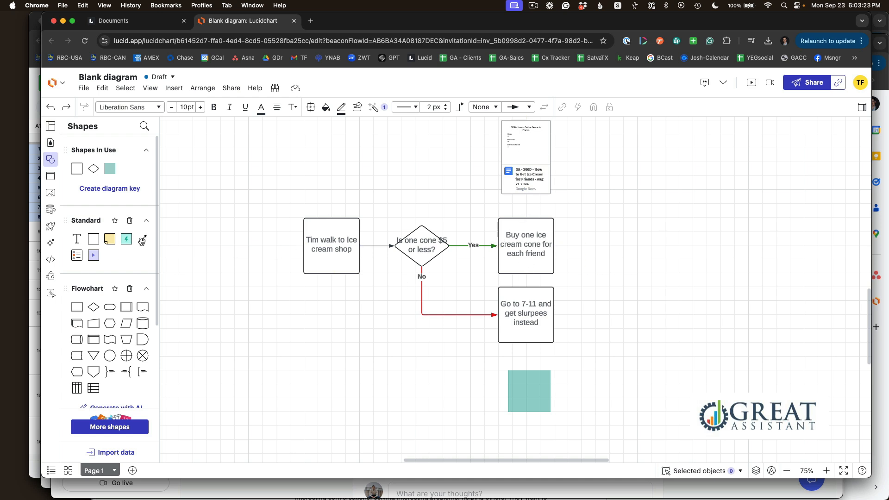
# Connect the top of the "Buy one ice cream cone" square to the embedded Google Doc above it.
pyautogui.click(526, 219)
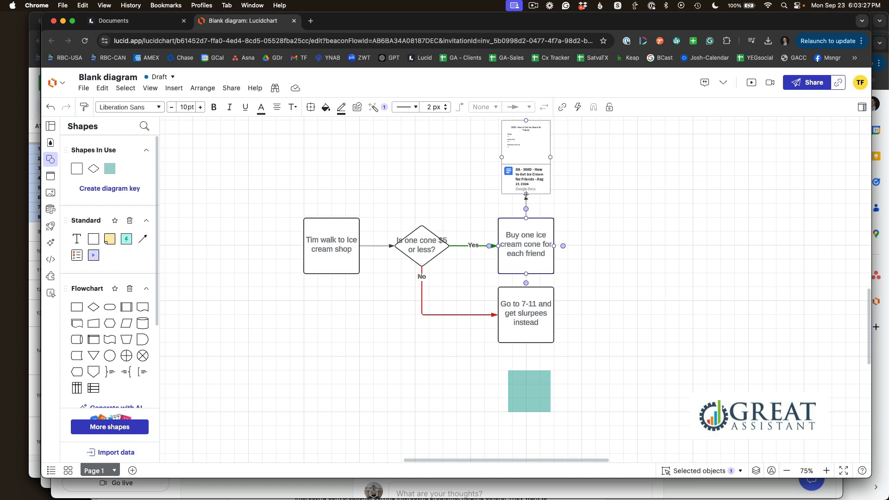
pyautogui.moveTo(526, 194); pyautogui.dragTo(526, 194)
pyautogui.click(587, 233)
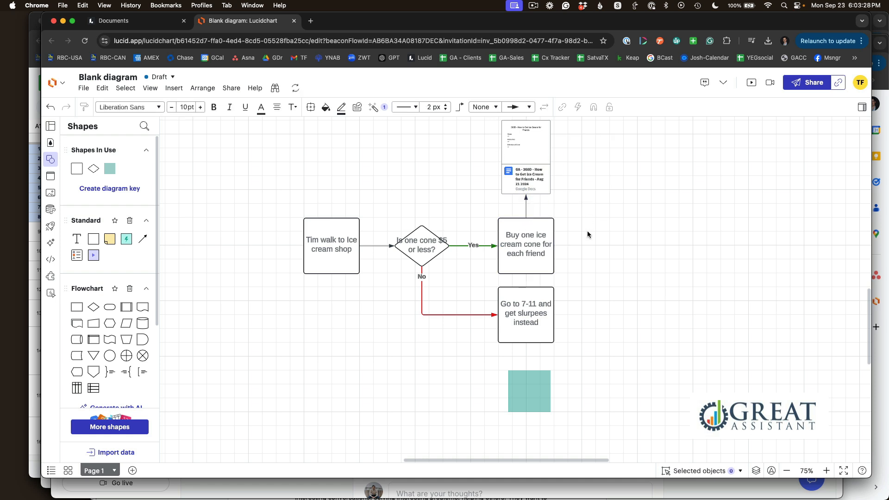
# Format the connector to the embedded document as a dotted 3 px line with its endpoint set to None.
pyautogui.click(526, 206)
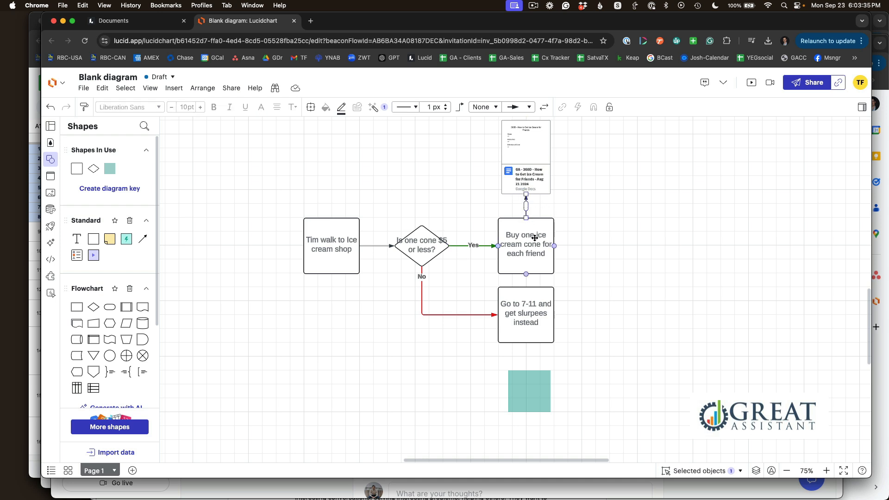
pyautogui.click(527, 109)
pyautogui.click(514, 122)
pyautogui.click(414, 108)
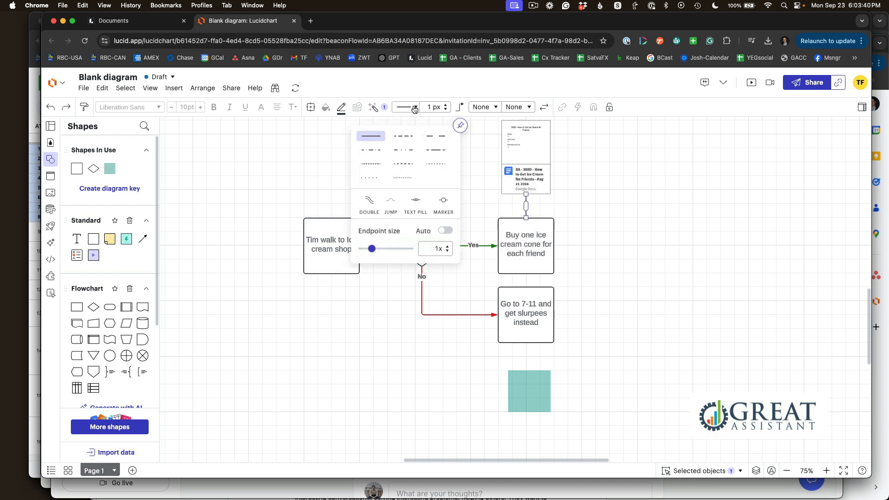
pyautogui.click(402, 177)
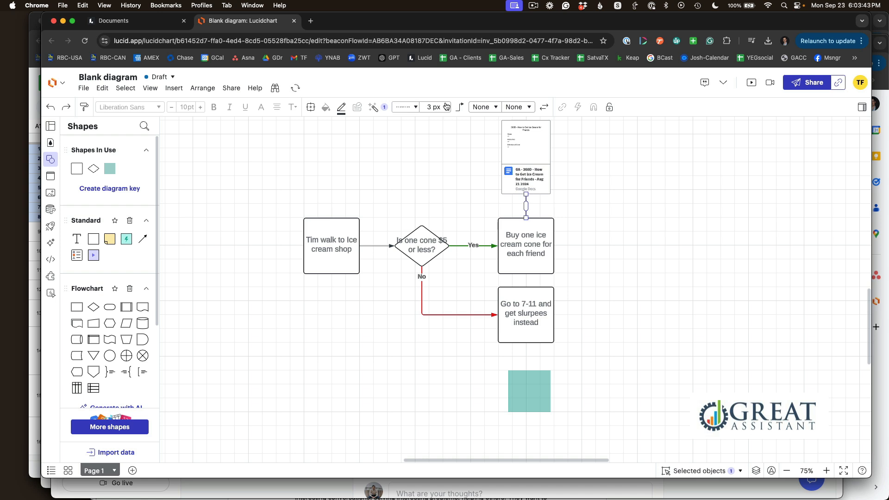
pyautogui.click(653, 226)
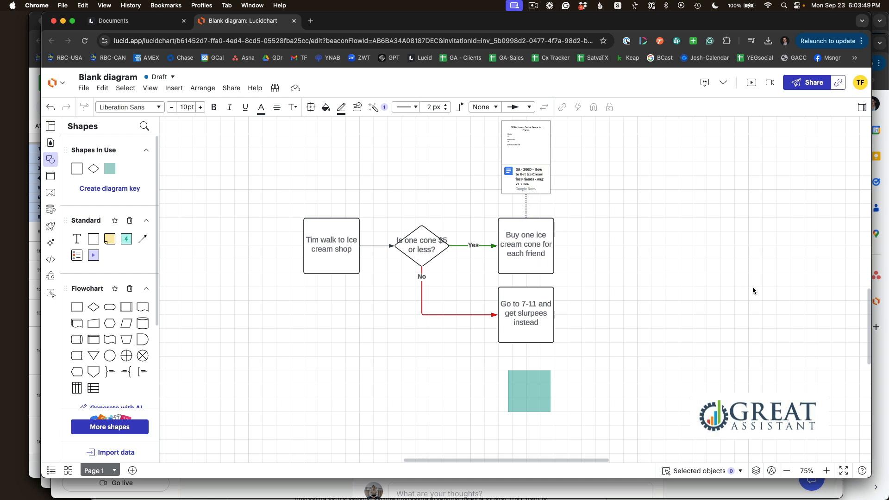
# Add a "Walk Home" square to the right, midway between the two outcome squares, with arrows from both leading into it.
pyautogui.click(342, 263)
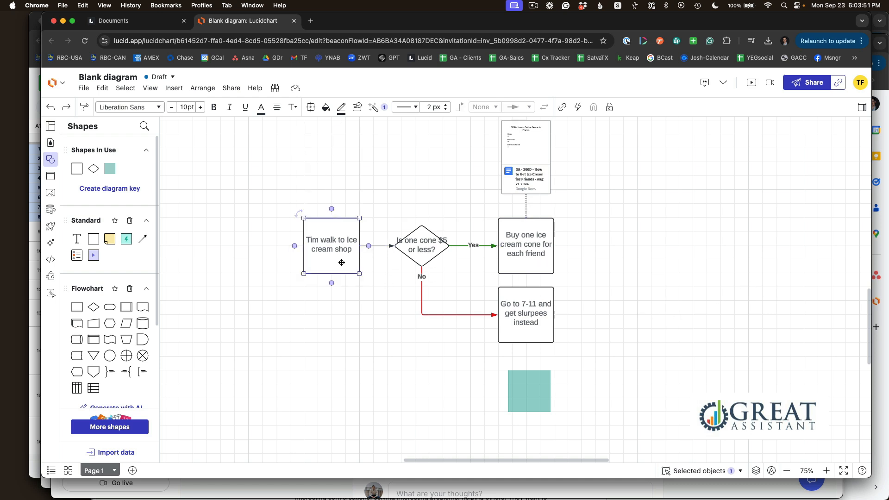
pyautogui.click(554, 245)
pyautogui.moveTo(610, 250); pyautogui.dragTo(637, 285)
pyautogui.doubleClick(637, 284)
pyautogui.write('Walk')
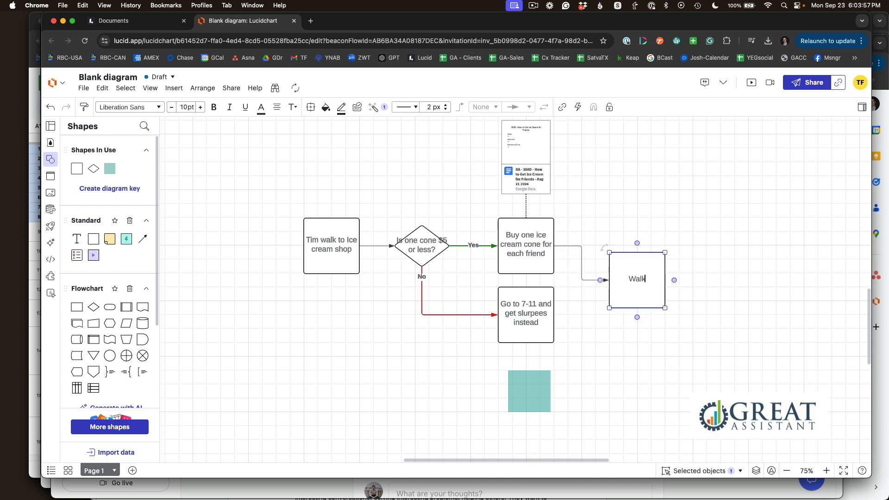
pyautogui.write(' Home')
pyautogui.press('Escape')
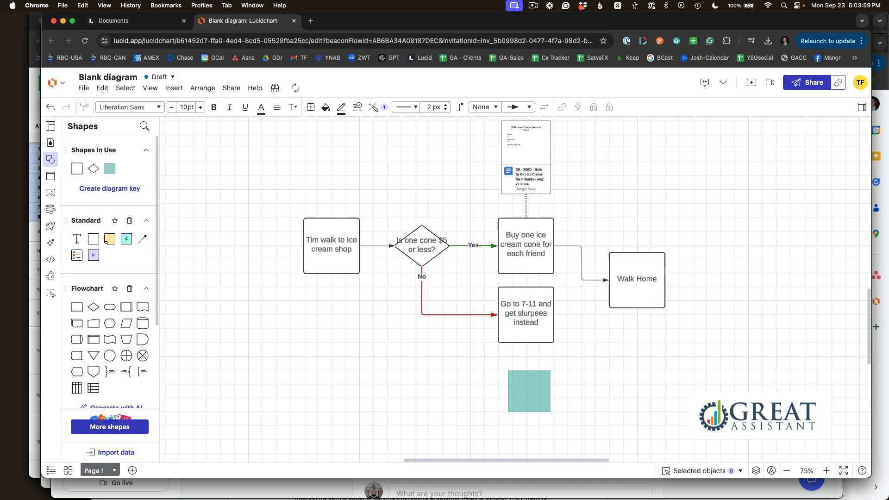
pyautogui.moveTo(555, 315); pyautogui.dragTo(612, 279)
pyautogui.click(693, 360)
# Place a flowchart circle to the left of the "Tim walk to Ice cream shop" square and label it "Start".
pyautogui.scroll(-2, 102, 327)
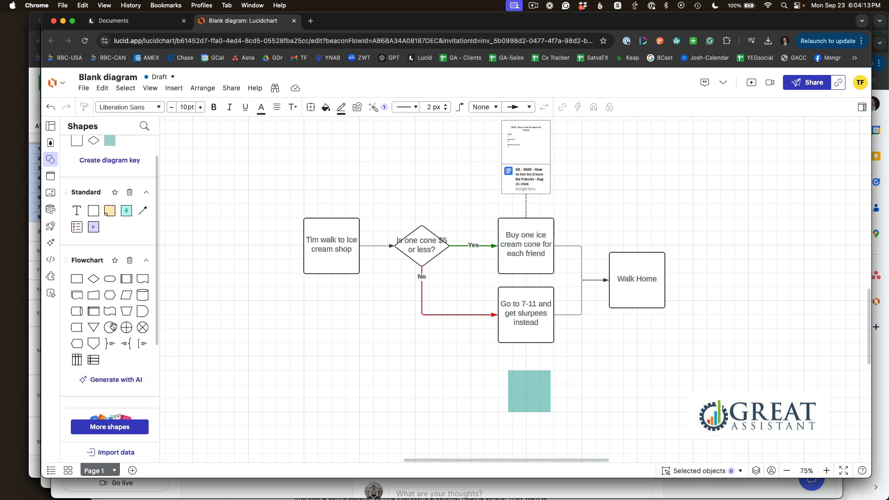
pyautogui.moveTo(110, 327); pyautogui.dragTo(267, 244)
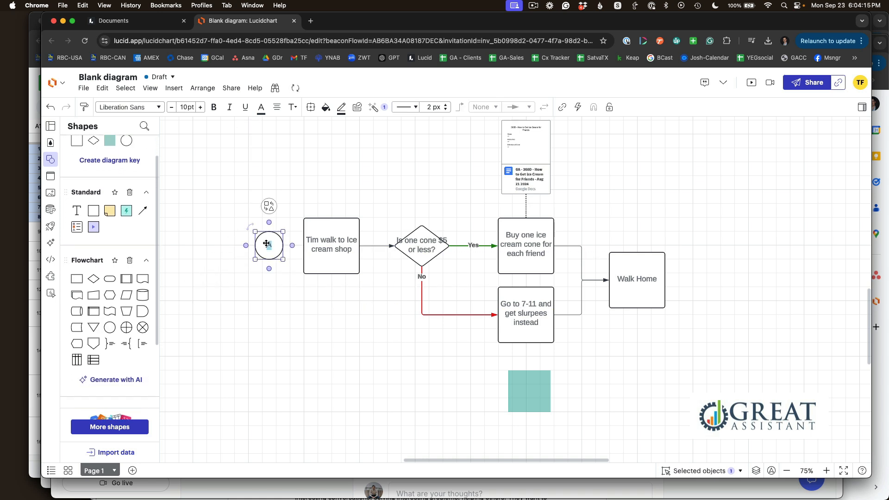
pyautogui.write('Start')
pyautogui.click(259, 337)
pyautogui.scroll(-2, 114, 308)
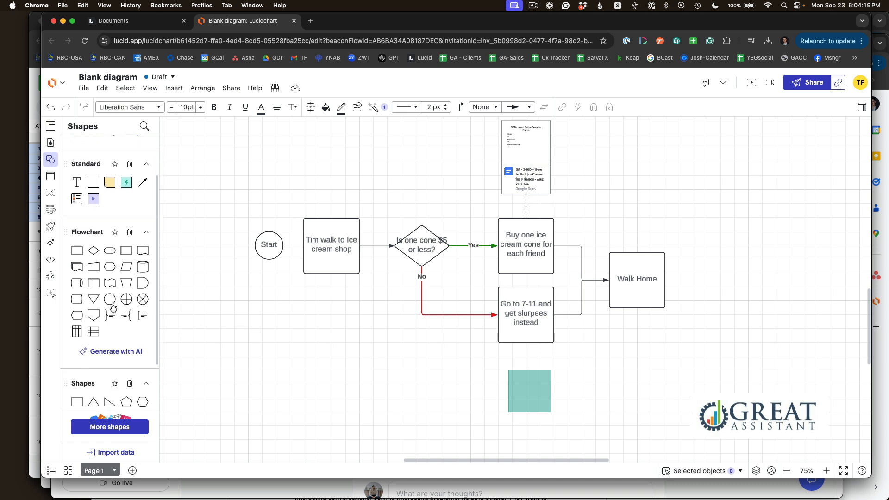
pyautogui.scroll(-4, 114, 308)
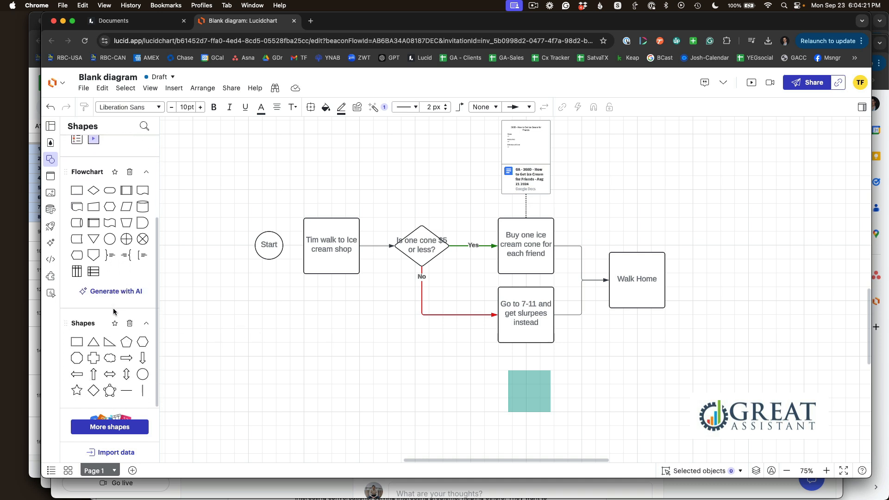
# Add an octagon to the right of the "Walk Home" square and label it "Finish".
pyautogui.moveTo(77, 358); pyautogui.dragTo(636, 287)
pyautogui.write('Fin')
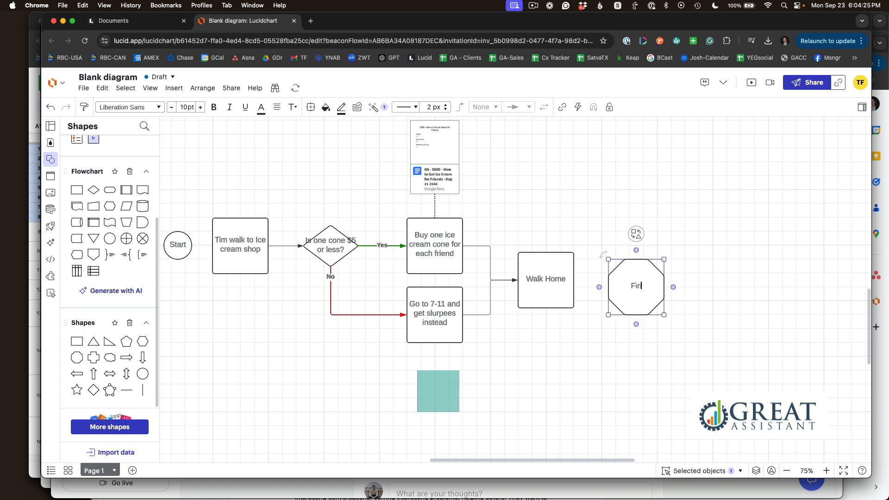
pyautogui.write('ish')
pyautogui.click(594, 295)
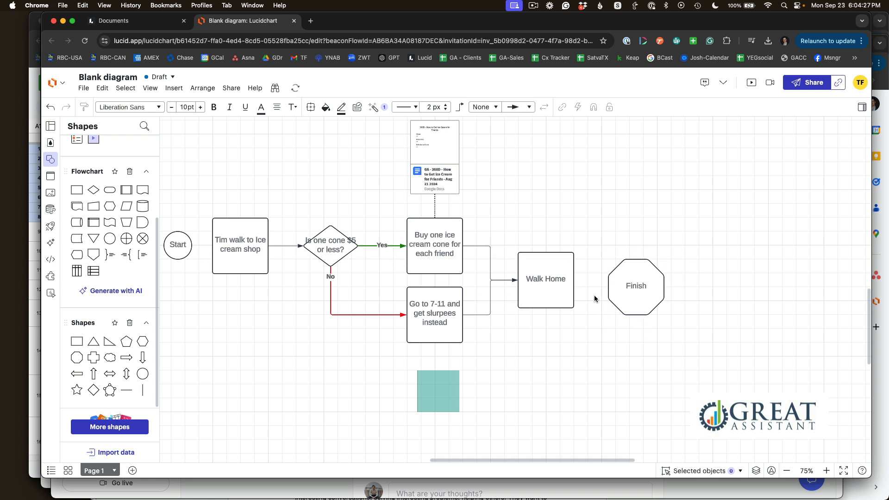
# Align the "Finish" octagon level with the "Walk Home" square and draw an arrow from the square into it.
pyautogui.moveTo(628, 287); pyautogui.dragTo(630, 279)
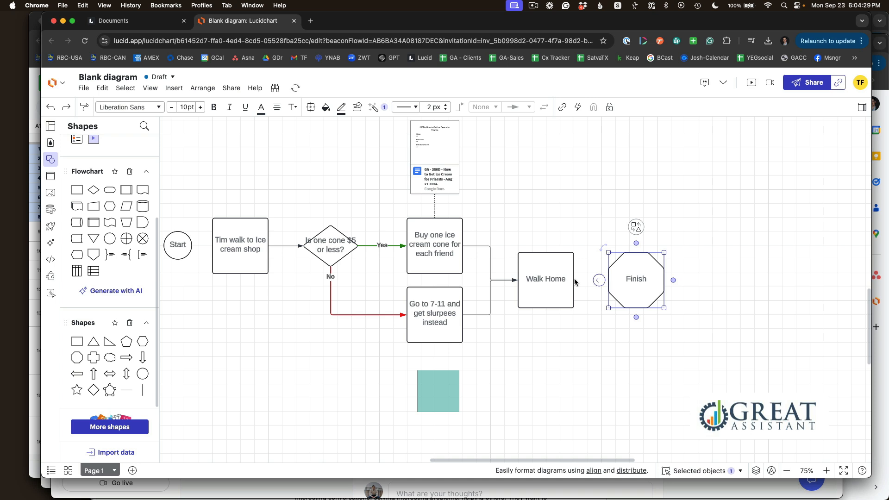
pyautogui.moveTo(574, 279); pyautogui.dragTo(608, 279)
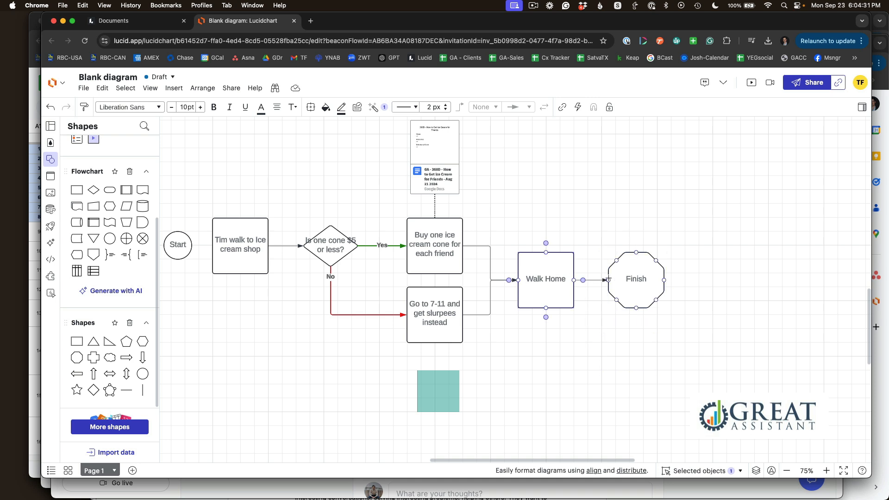
pyautogui.click(618, 383)
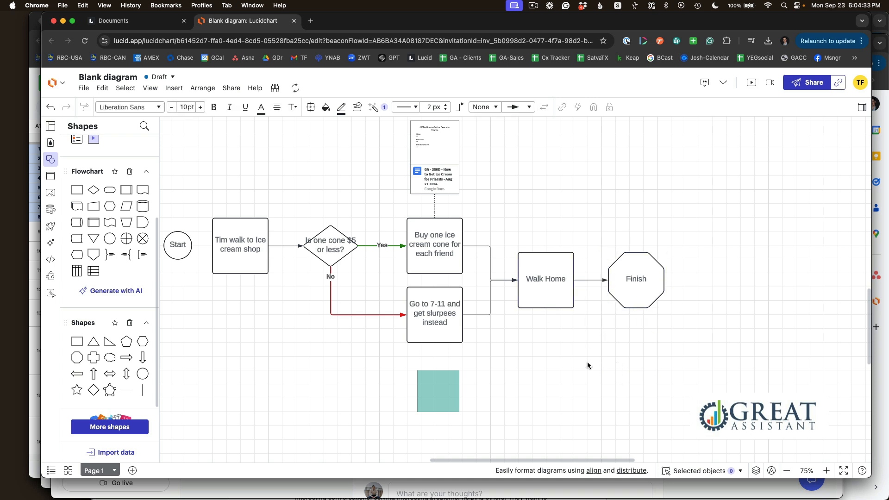
# Draw an arrow from the "Start" circle to the "Tim walk to Ice cream shop" square.
pyautogui.scroll(1, 551, 352)
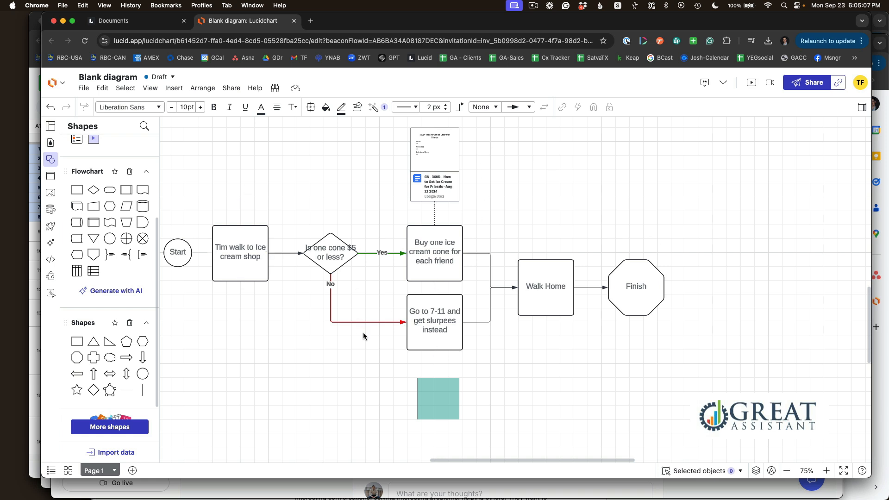
pyautogui.hscroll(-3, 243, 339)
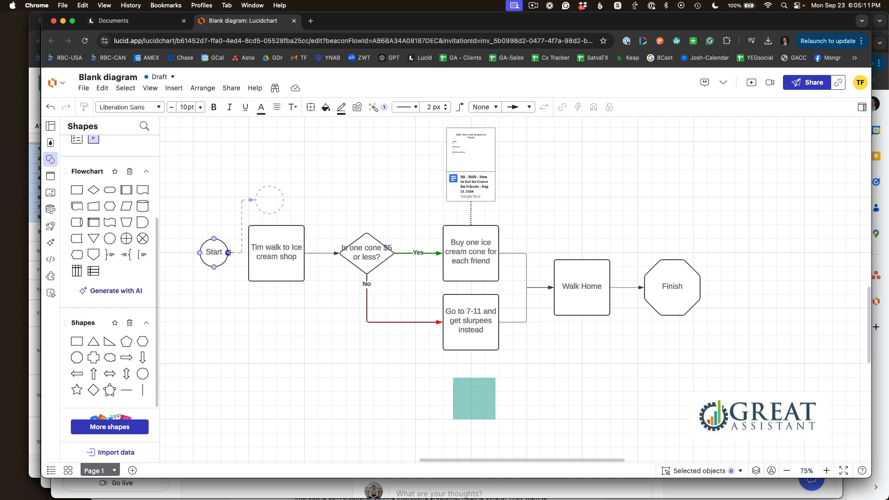
pyautogui.moveTo(228, 252); pyautogui.dragTo(249, 253)
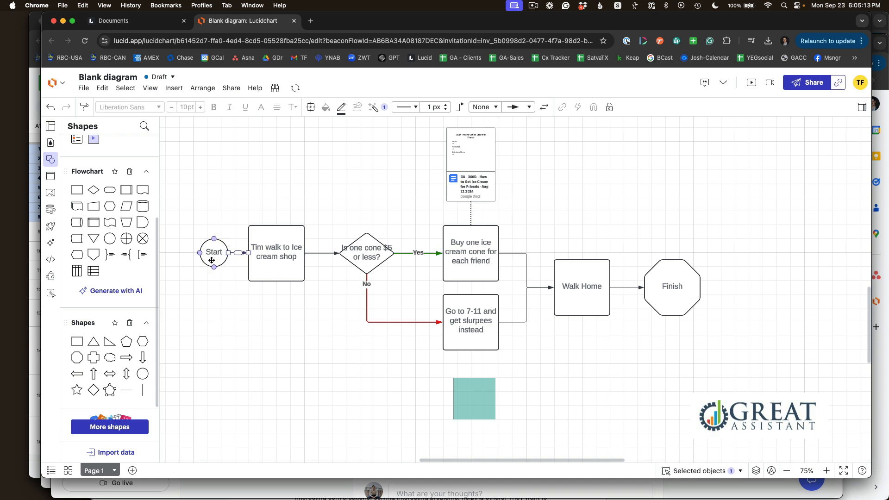
# Fill the "Start" circle with green and format its label as bold white 12 pt text.
pyautogui.click(326, 108)
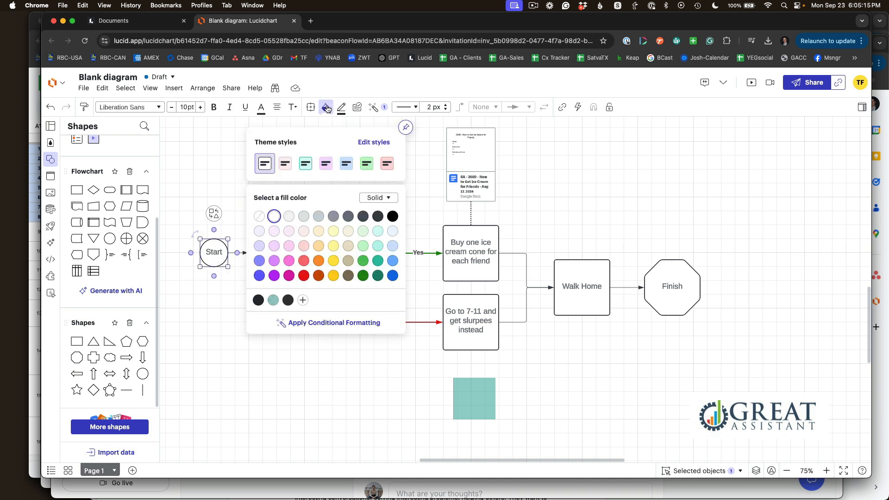
pyautogui.click(363, 260)
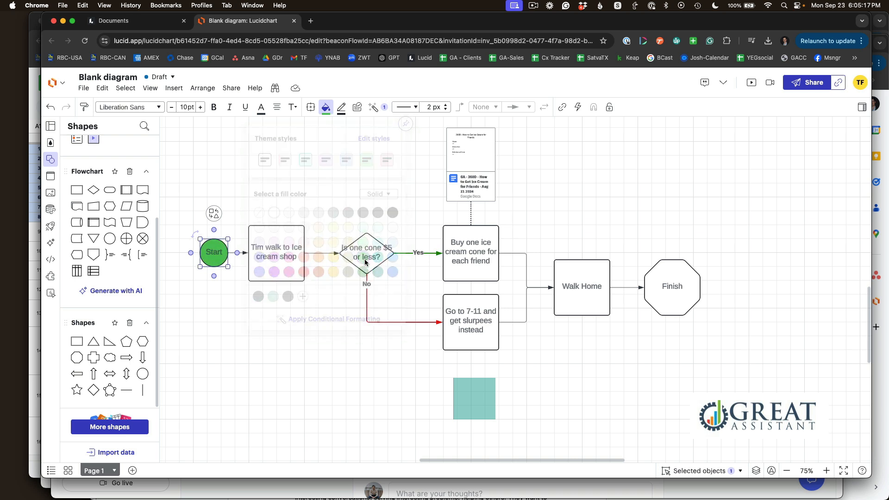
pyautogui.click(261, 107)
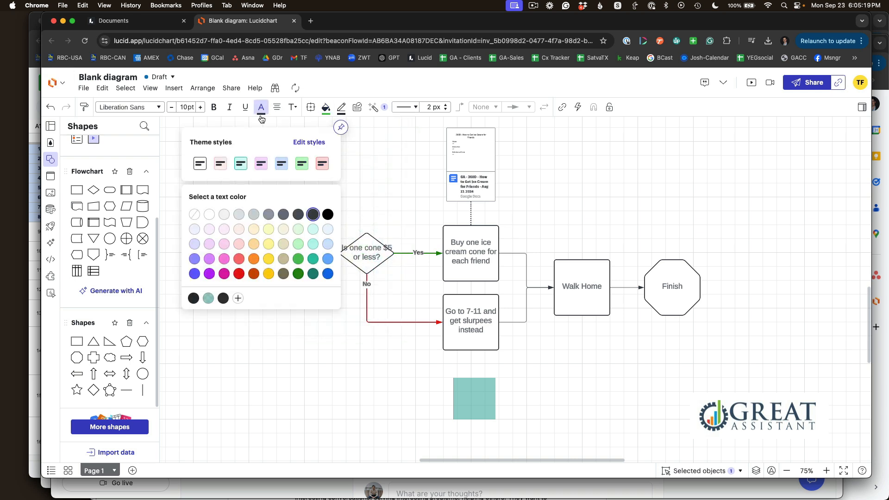
pyautogui.click(209, 215)
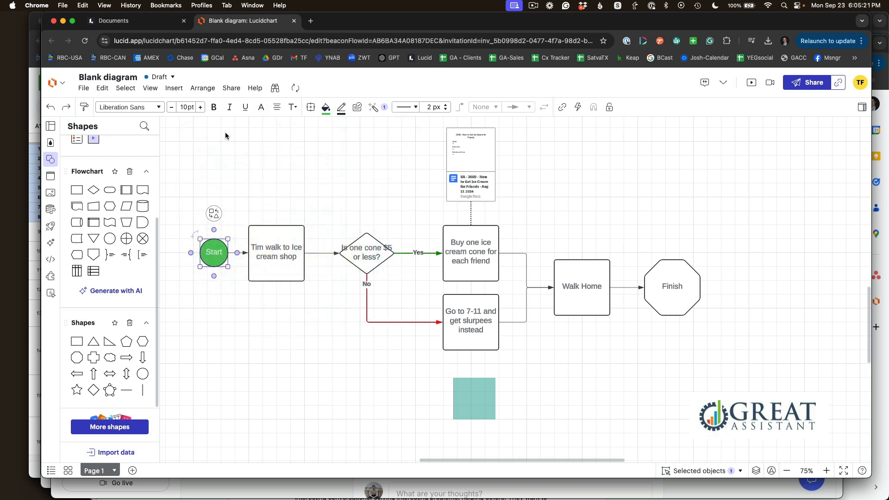
pyautogui.click(215, 109)
pyautogui.click(535, 332)
# Fill the "Finish" octagon with red and make its label bold and white.
pyautogui.click(670, 286)
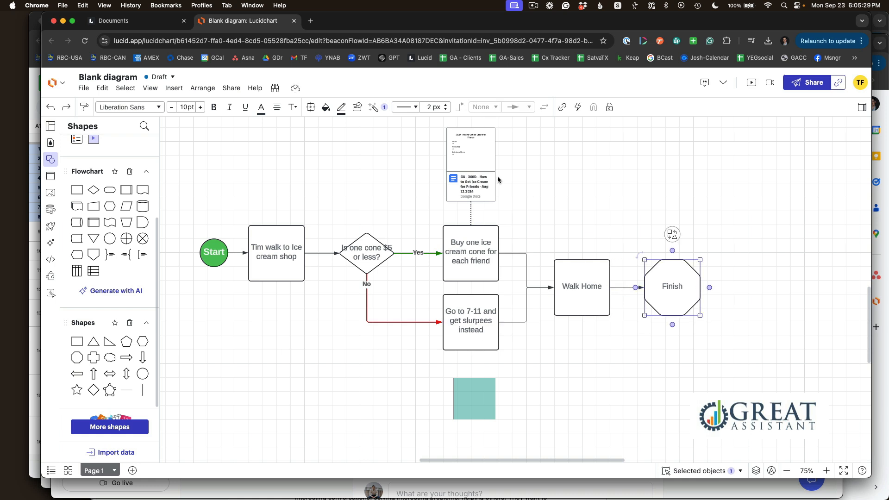
pyautogui.click(325, 107)
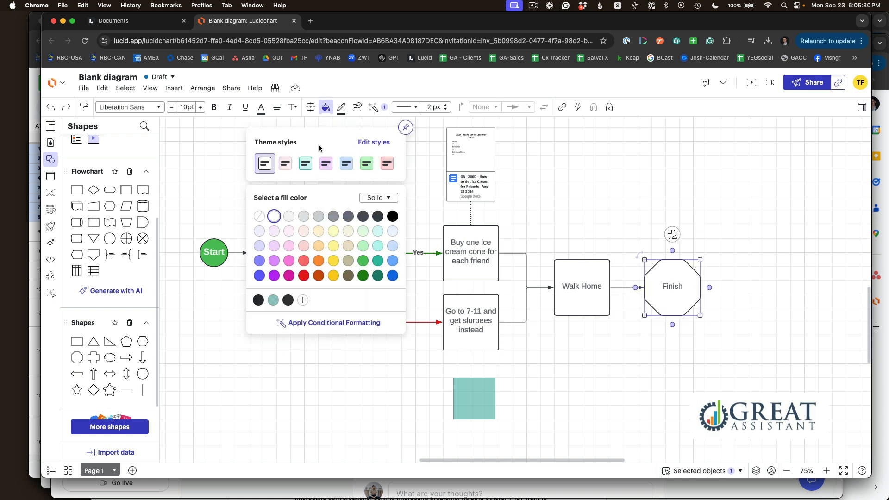
pyautogui.click(305, 275)
pyautogui.click(261, 107)
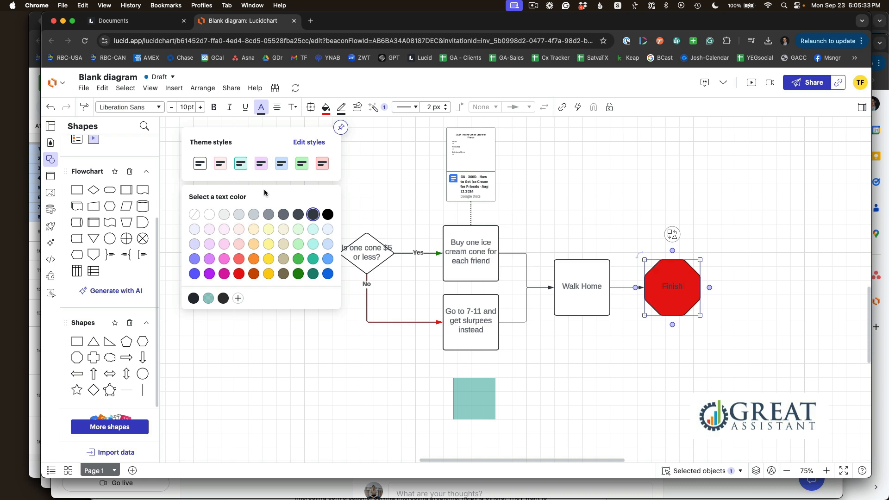
pyautogui.click(209, 214)
pyautogui.click(213, 107)
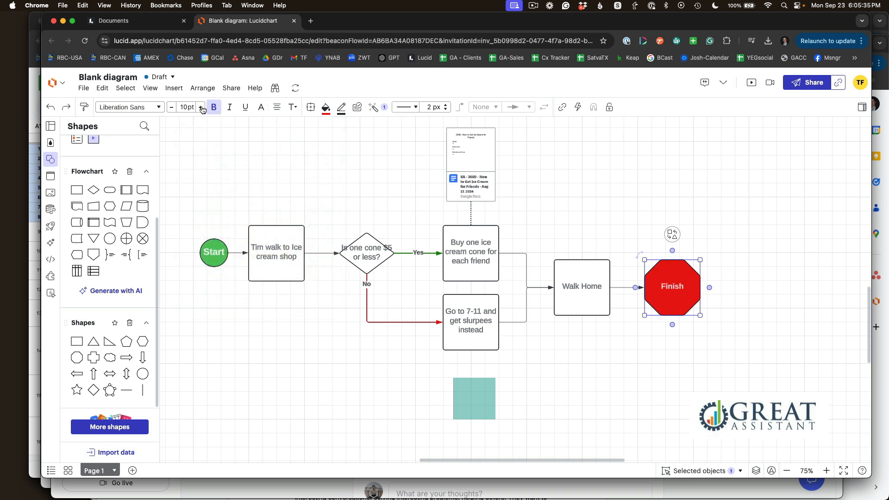
# Set the "Finish" label to 13 pt and shrink the octagon to about the size of the "Start" circle.
pyautogui.click(201, 107)
pyautogui.click(201, 107)
pyautogui.click(201, 108)
pyautogui.moveTo(700, 315); pyautogui.dragTo(657, 290)
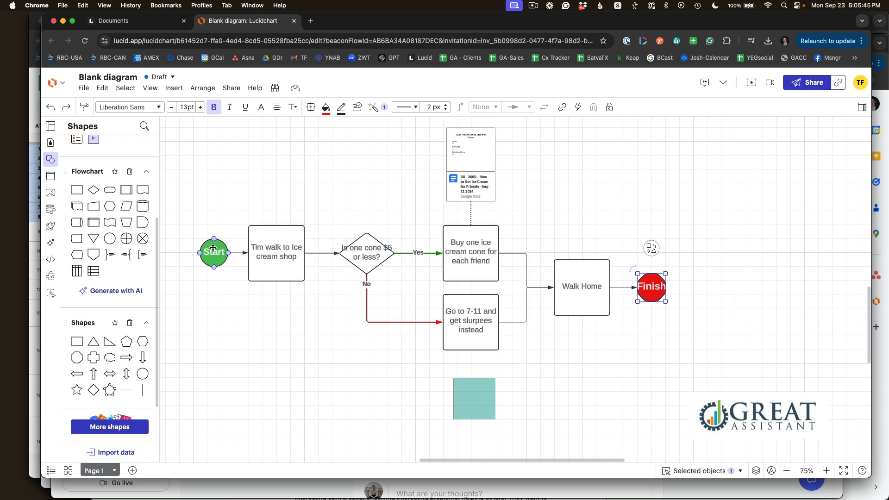
# Try a larger font and top and bottom text alignment on the "Start" and "Finish" shapes together, and restore middle alignment.
pyautogui.click(213, 248)
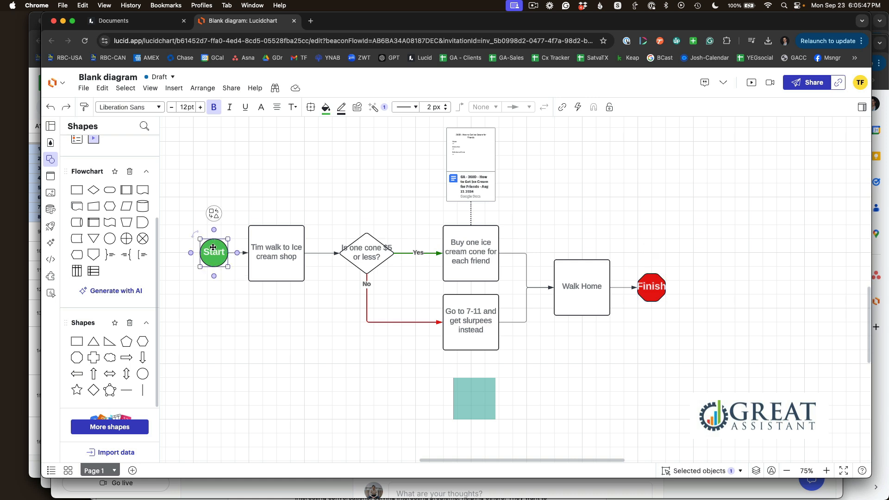
pyautogui.keyDown('shift'); pyautogui.click(656, 288); pyautogui.keyUp('shift')
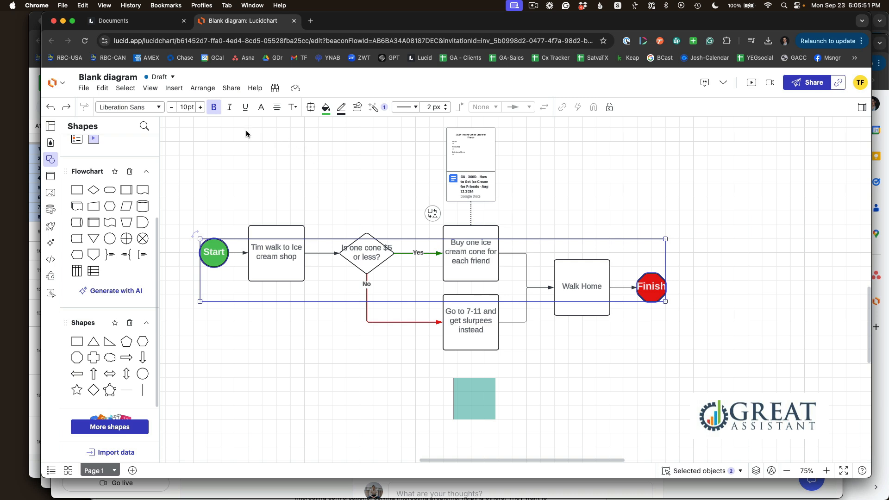
pyautogui.click(201, 108)
pyautogui.click(171, 113)
pyautogui.click(277, 107)
pyautogui.click(277, 137)
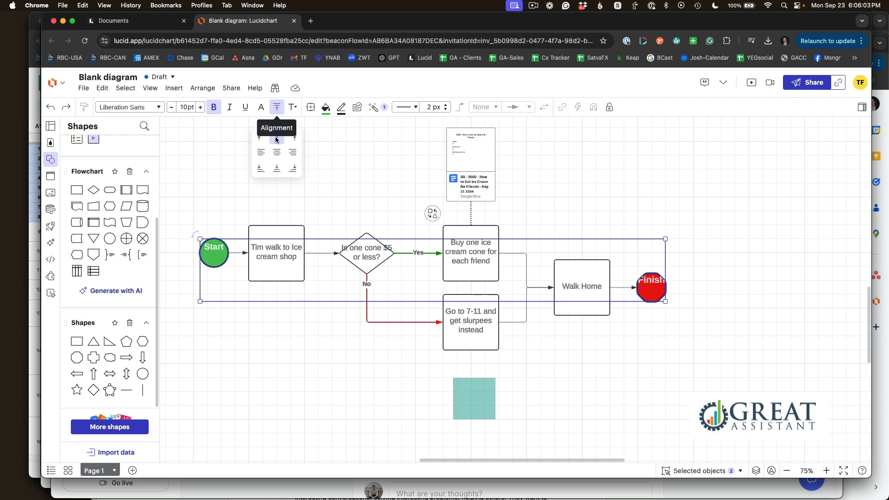
pyautogui.click(276, 166)
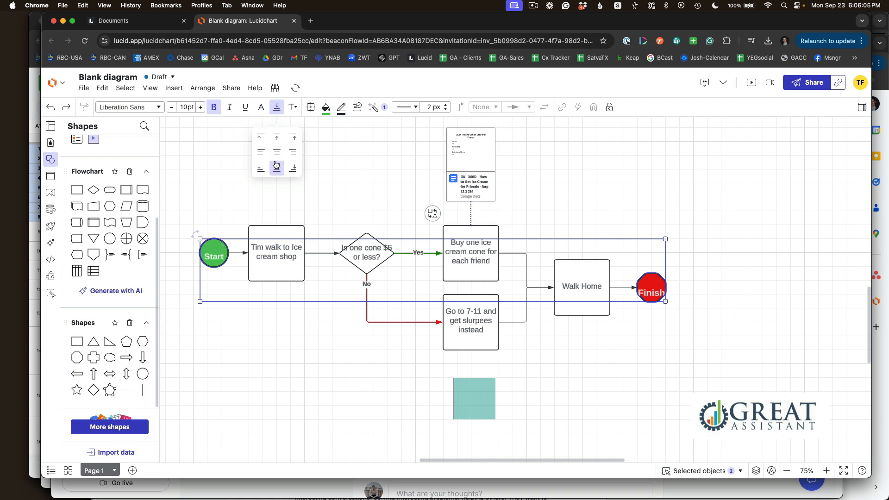
pyautogui.click(276, 153)
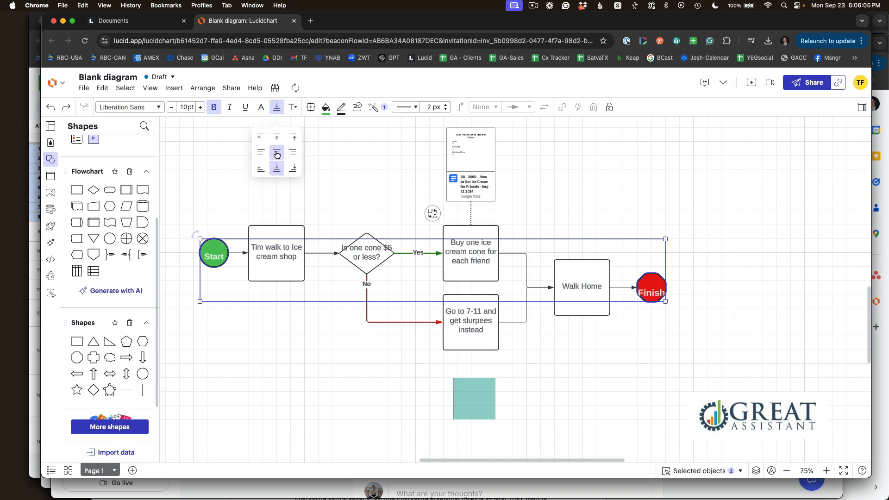
pyautogui.click(358, 195)
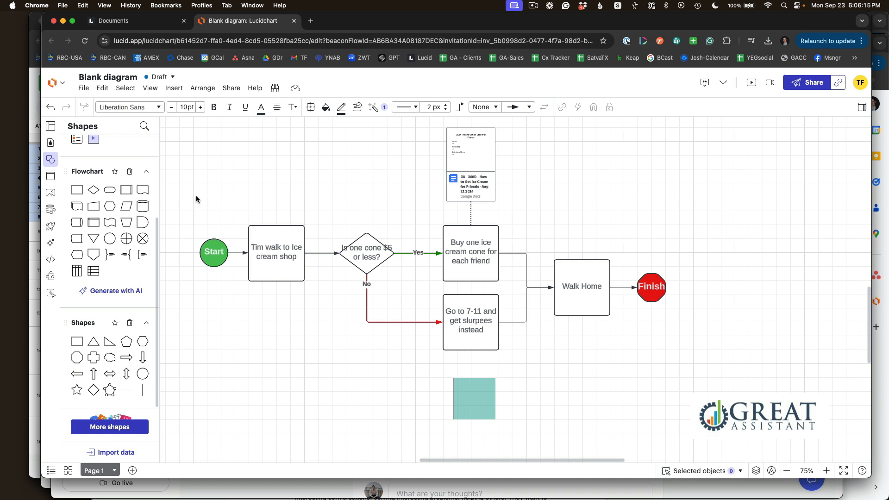
# Move the "Start" circle, the "Tim walk to Ice cream shop" square and the decision diamond down to a common level between the two outcome squares.
pyautogui.moveTo(195, 197); pyautogui.dragTo(305, 302)
pyautogui.moveTo(271, 253); pyautogui.dragTo(272, 274)
pyautogui.moveTo(362, 255); pyautogui.dragTo(362, 275)
pyautogui.click(353, 321)
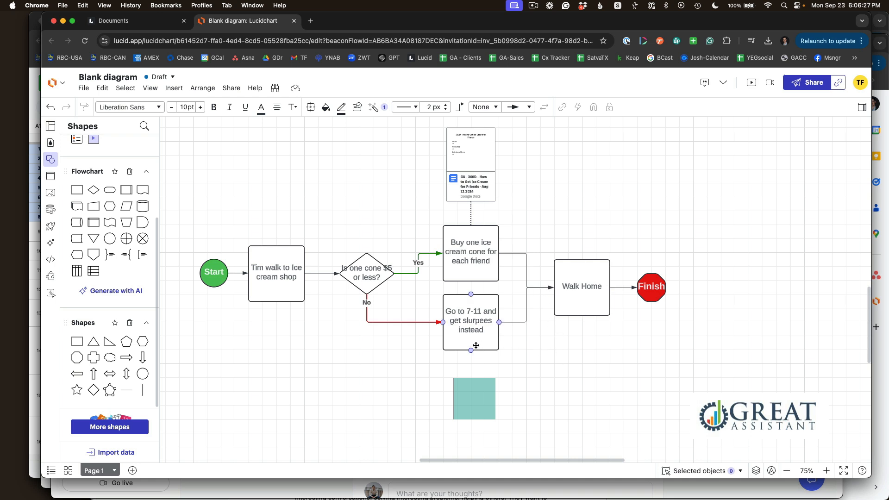
# Connect the bottom of the "Go to 7-11" square to the teal block below with a dotted 2 px line whose endpoint is None.
pyautogui.moveTo(471, 351); pyautogui.dragTo(472, 378)
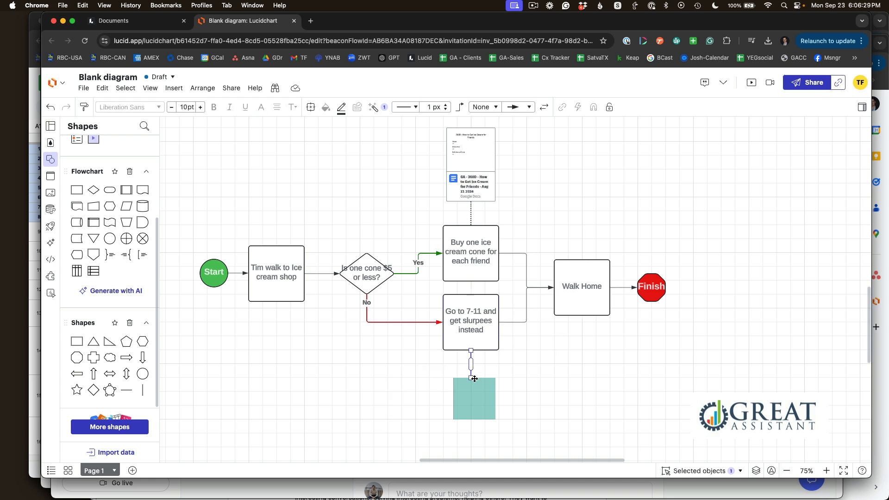
pyautogui.click(410, 112)
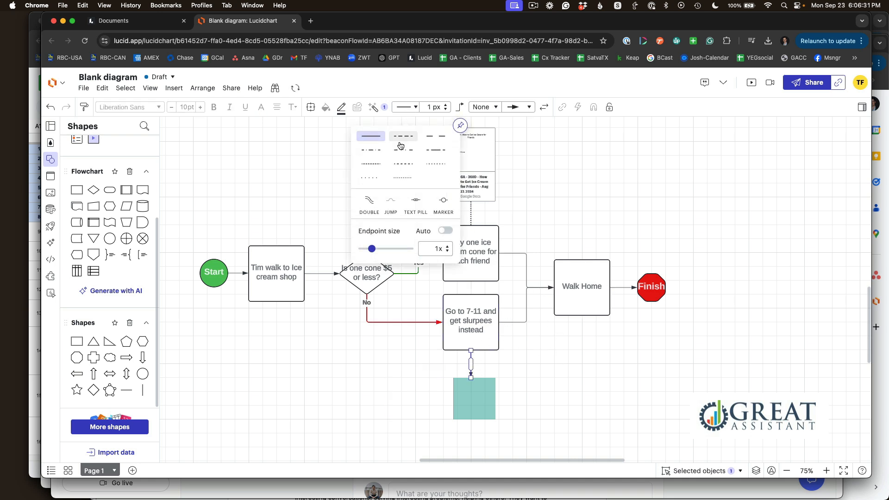
pyautogui.click(403, 179)
pyautogui.click(517, 108)
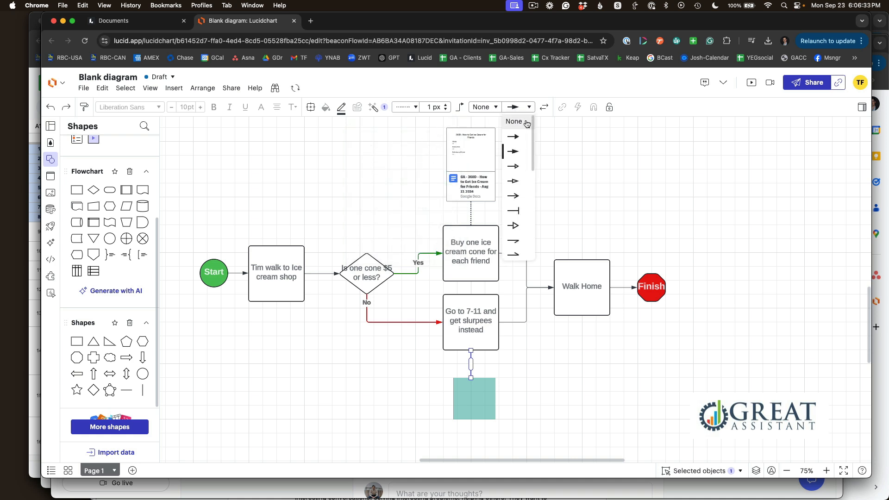
pyautogui.click(526, 123)
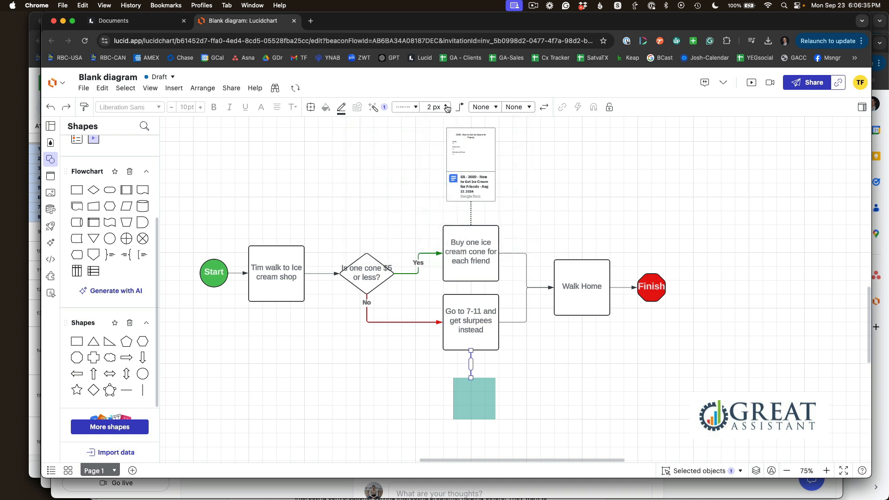
pyautogui.click(606, 409)
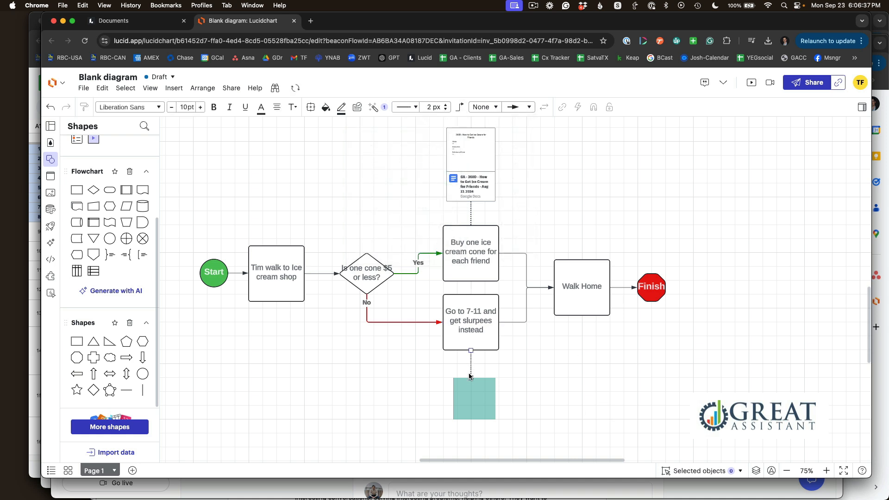
# Shift the teal block slightly left so it is centred under the "Go to 7-11" square.
pyautogui.moveTo(472, 385); pyautogui.dragTo(468, 384)
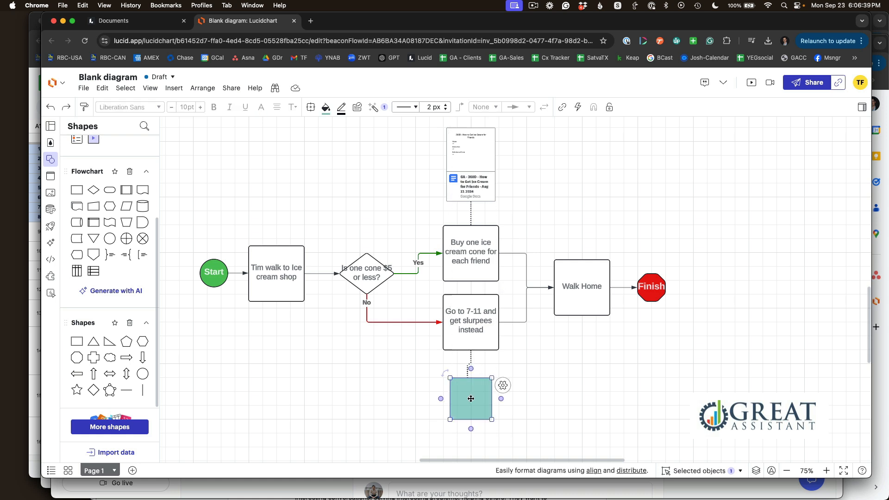
pyautogui.click(472, 359)
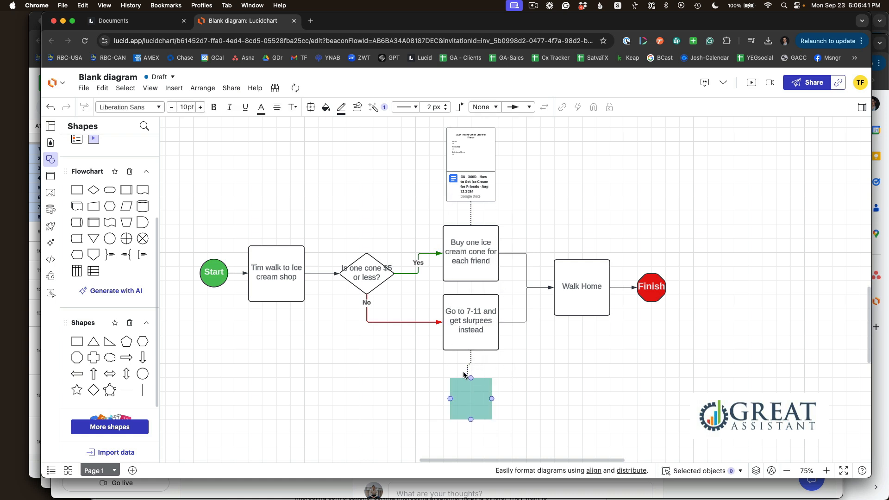
pyautogui.click(470, 379)
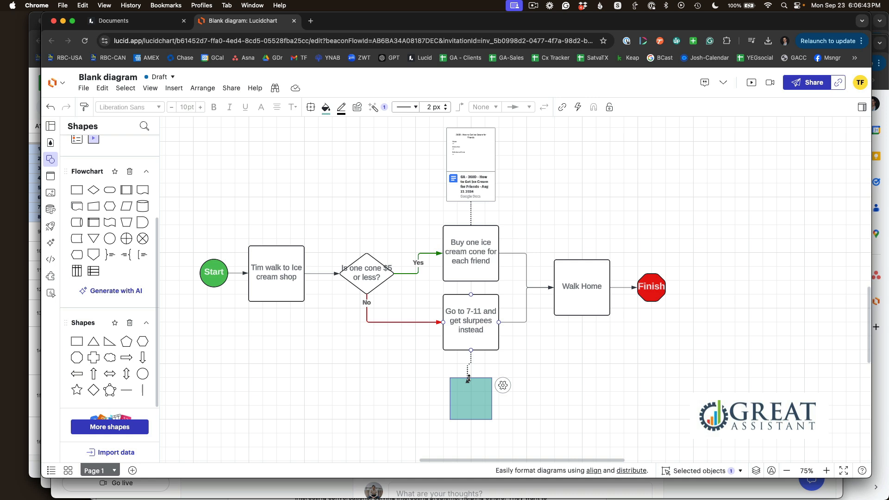
pyautogui.moveTo(470, 379); pyautogui.dragTo(499, 378)
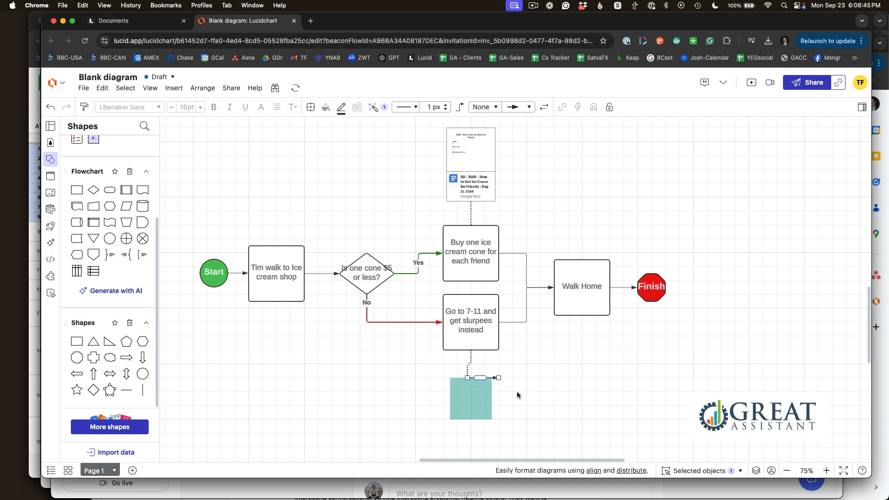
pyautogui.press('super+z')
# Reattach the dotted connector's lower end to the top centre of the teal block so the line runs straight.
pyautogui.click(471, 363)
pyautogui.moveTo(467, 377); pyautogui.dragTo(467, 378)
pyautogui.click(556, 430)
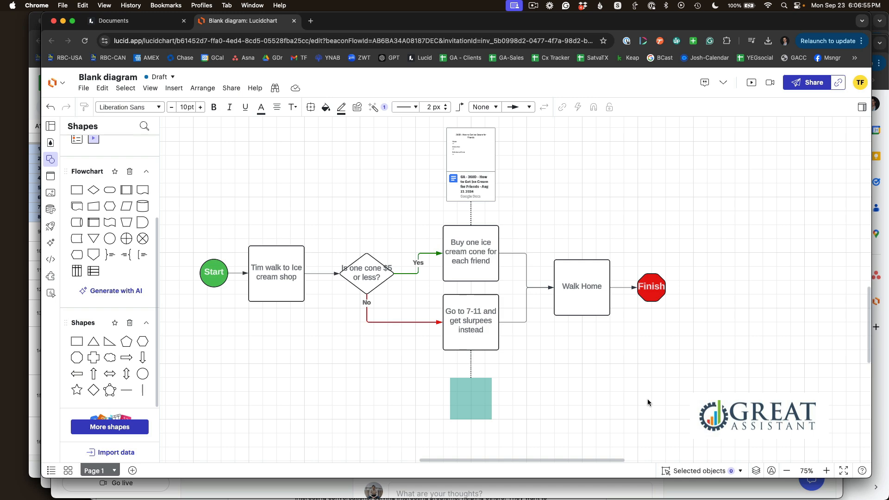
pyautogui.scroll(10, 647, 382)
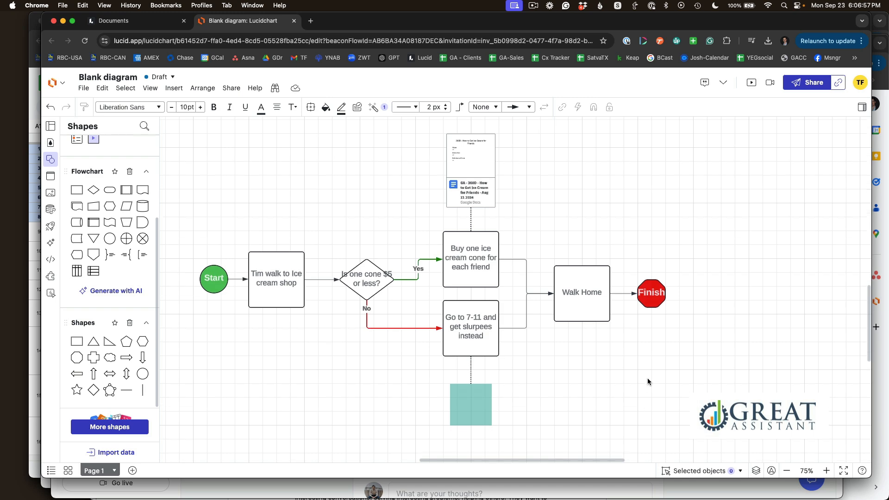
# Move the "Getting Ice Cream for Friends" title down and left above the flowchart's start, and widen its text box to about 680 px.
pyautogui.scroll(-2, 647, 382)
pyautogui.scroll(5, 647, 382)
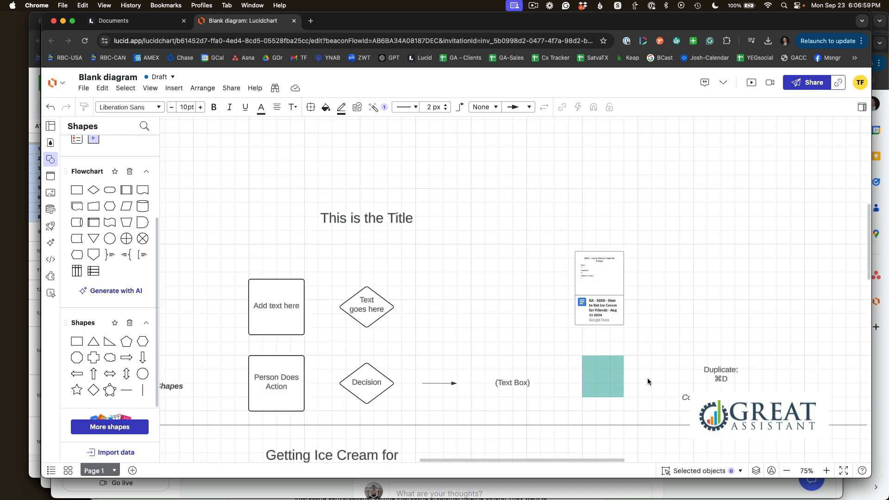
pyautogui.scroll(-8, 466, 399)
pyautogui.scroll(-5, 499, 397)
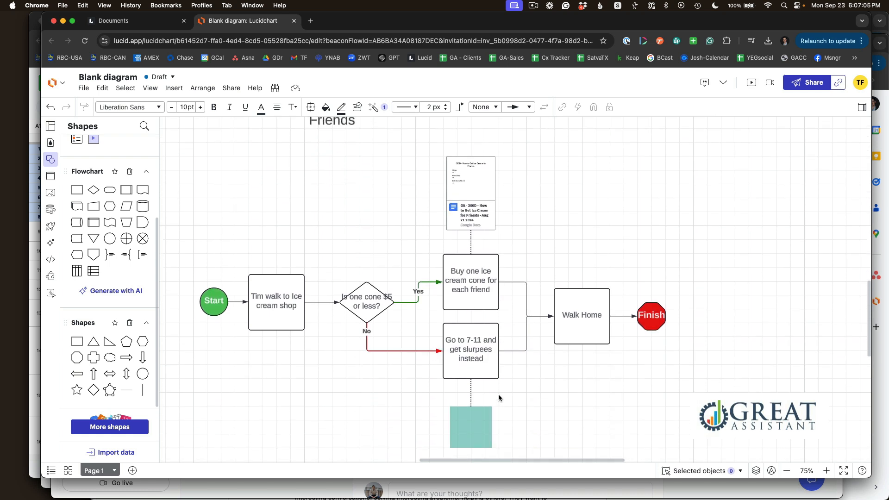
pyautogui.scroll(2, 318, 218)
pyautogui.scroll(-1, 318, 217)
pyautogui.moveTo(320, 132); pyautogui.dragTo(254, 227)
pyautogui.moveTo(360, 223); pyautogui.dragTo(433, 226)
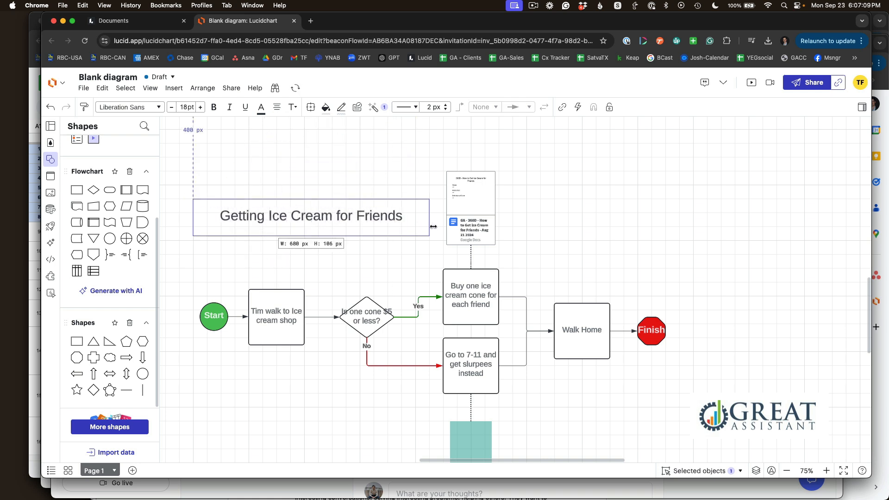
pyautogui.click(561, 224)
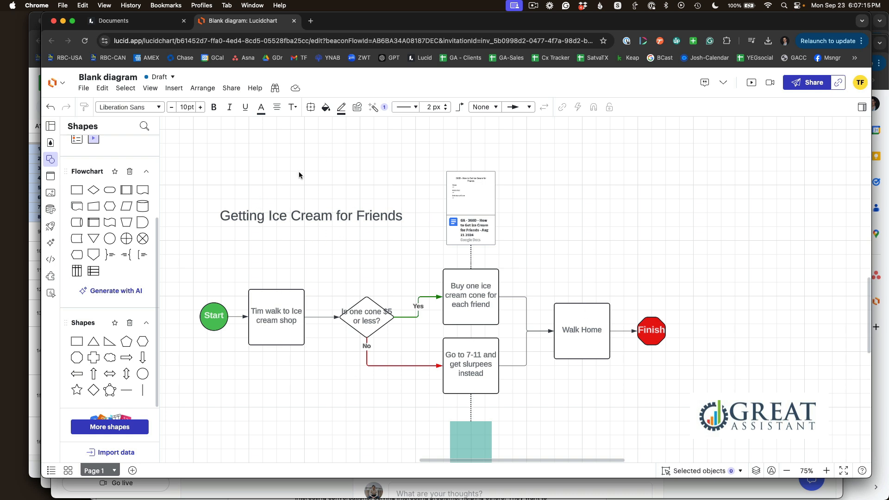
pyautogui.click(464, 204)
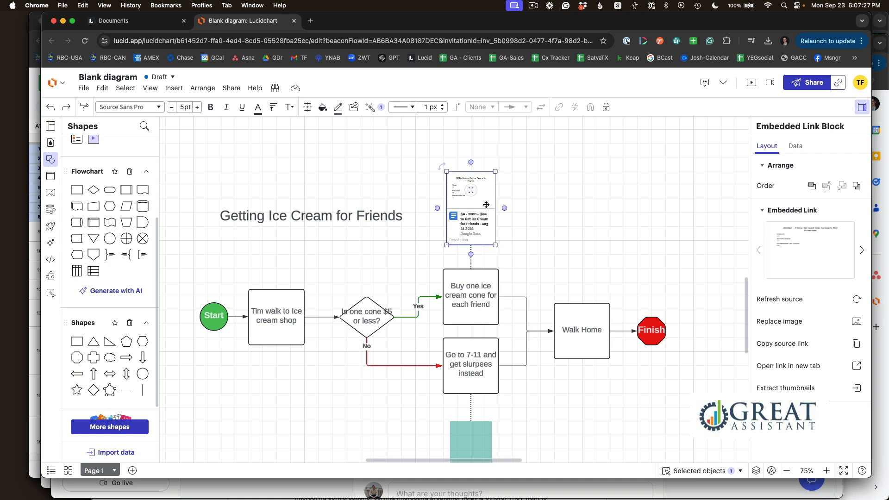
pyautogui.click(603, 215)
pyautogui.scroll(-2, 603, 215)
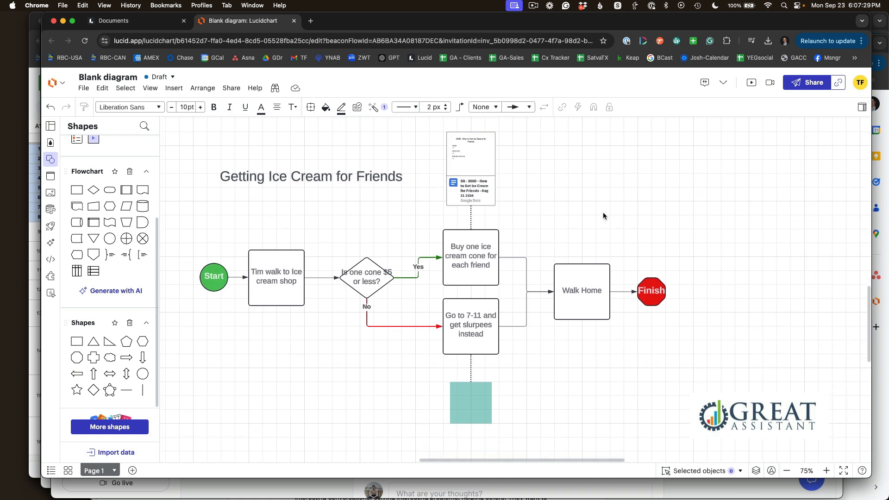